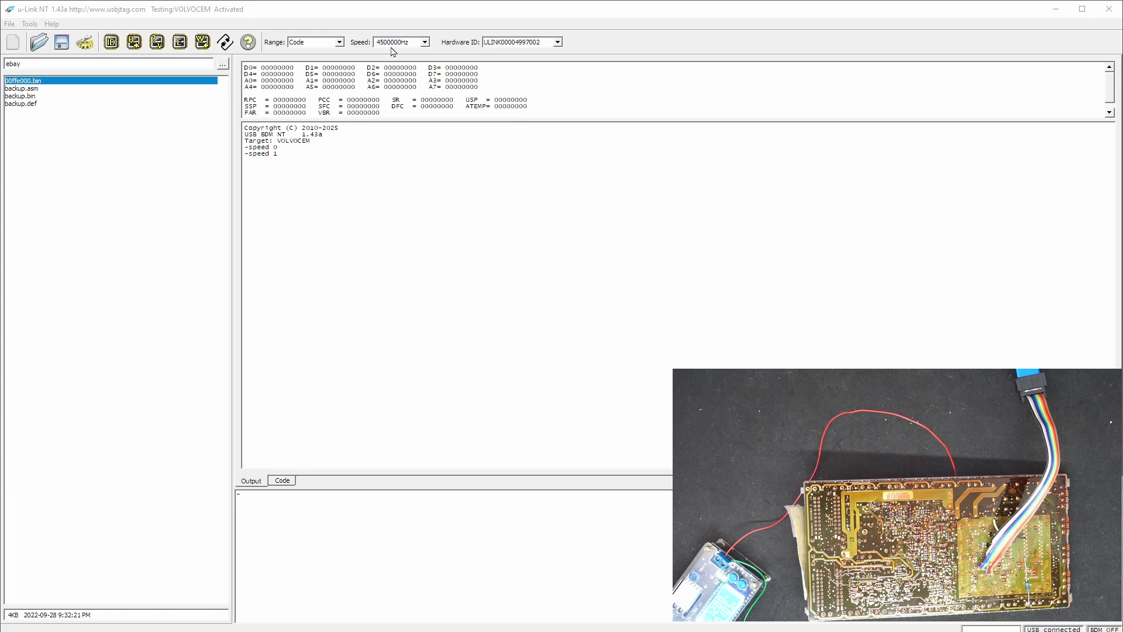
Step: Detect the Intel flash chip, read the Code memory, and verify it reports Compare data OK
left_click(115, 46)
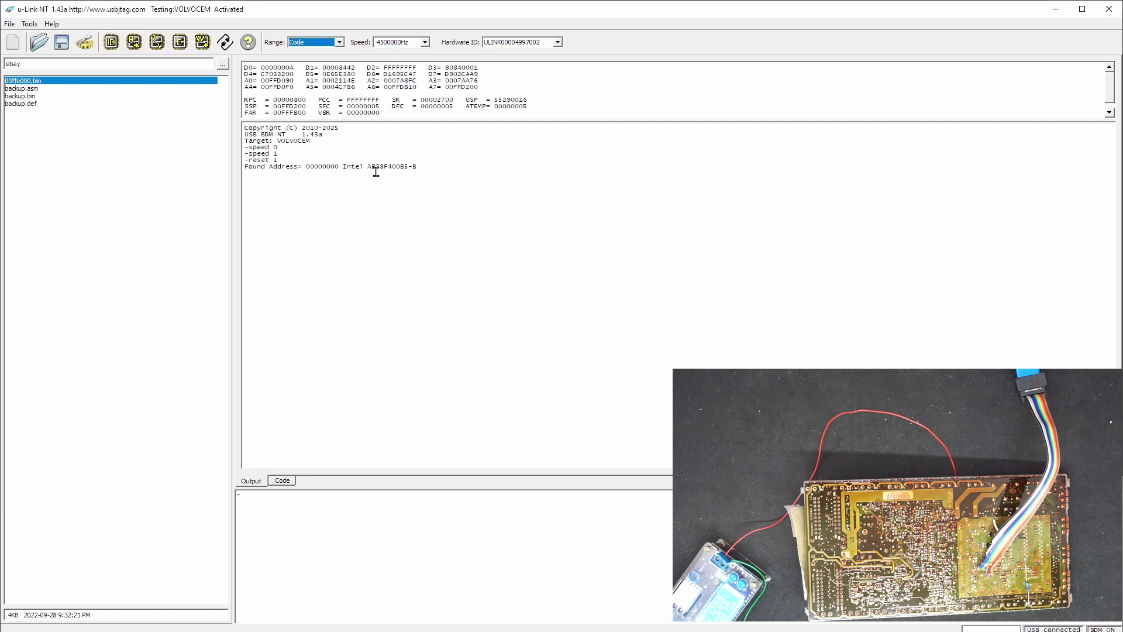
left_click(132, 47)
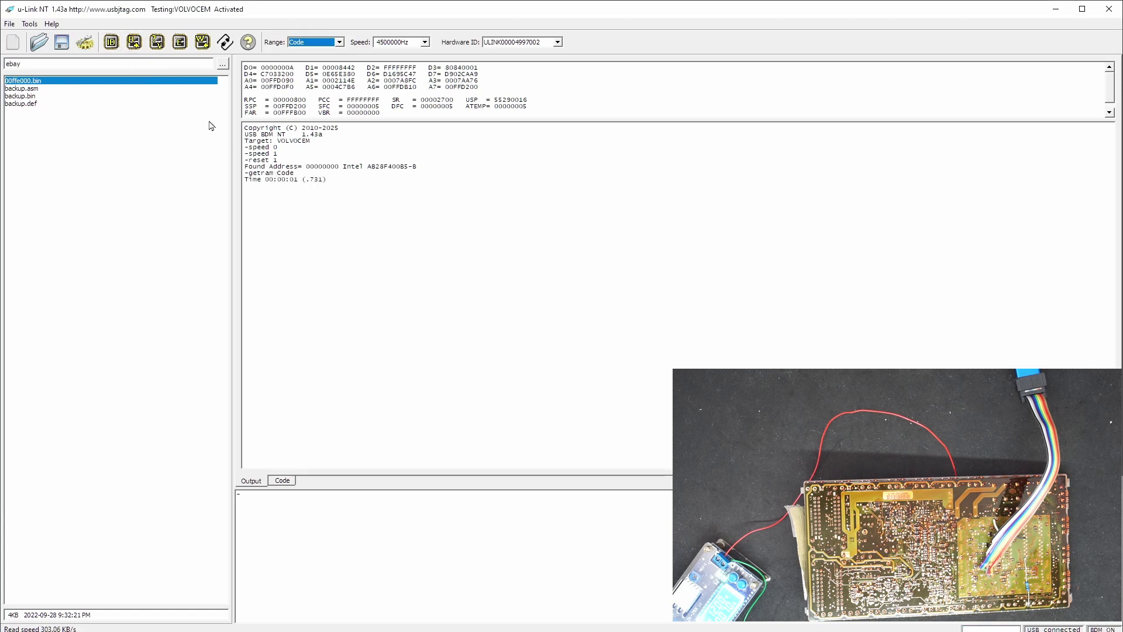
left_click(157, 46)
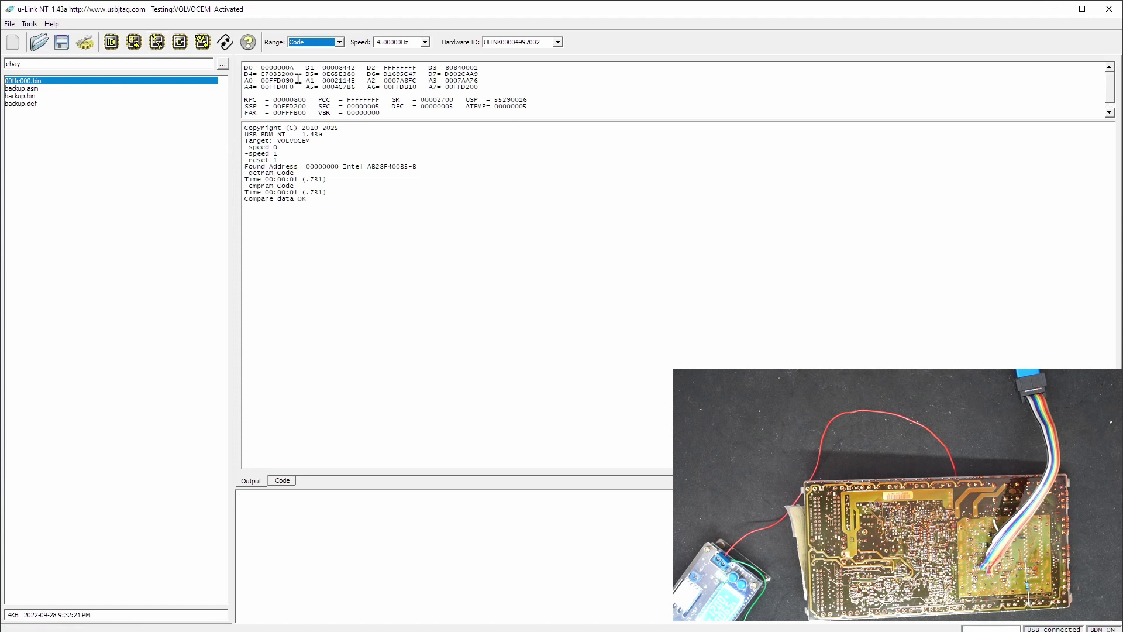
Step: Set the speed to 9000000Hz and rerun the compare, which fails at address 17
left_click(424, 42)
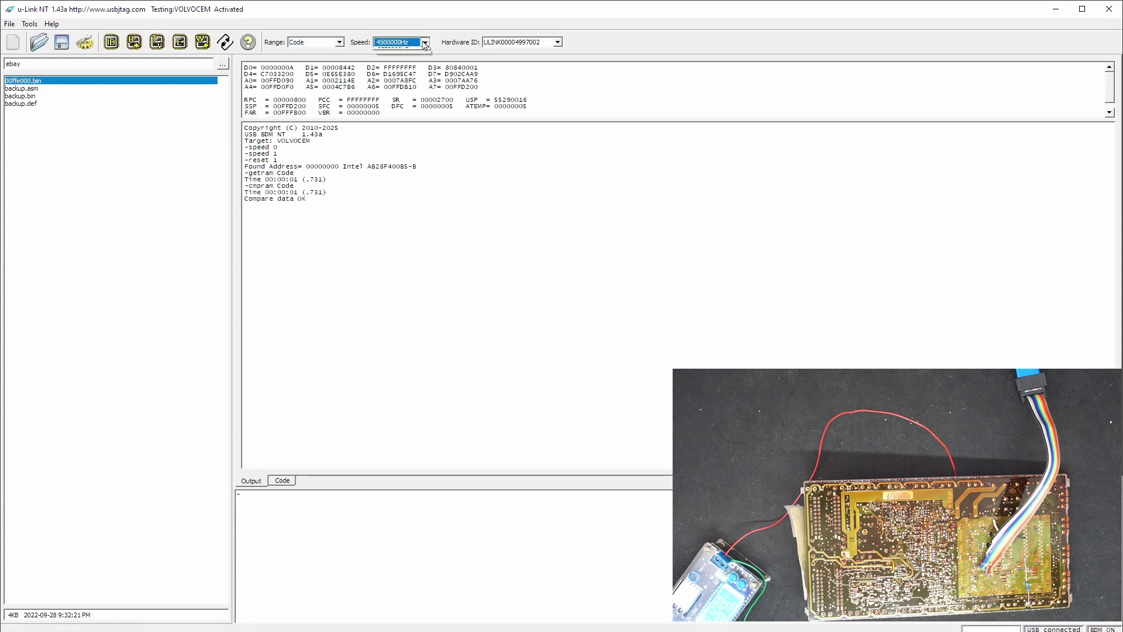
left_click(402, 58)
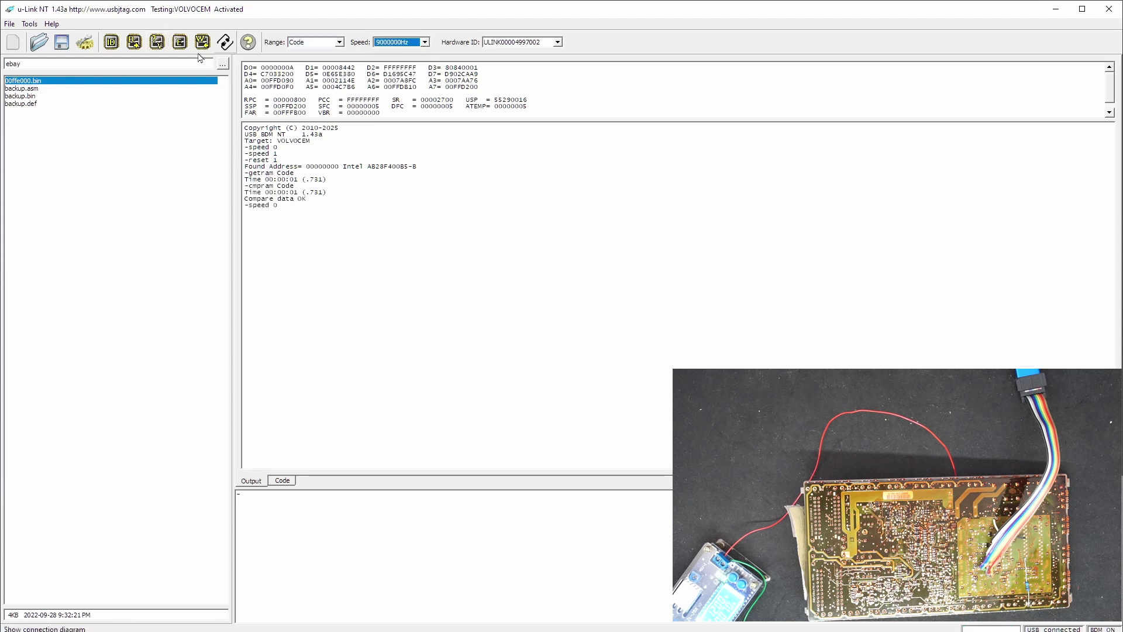
left_click(158, 43)
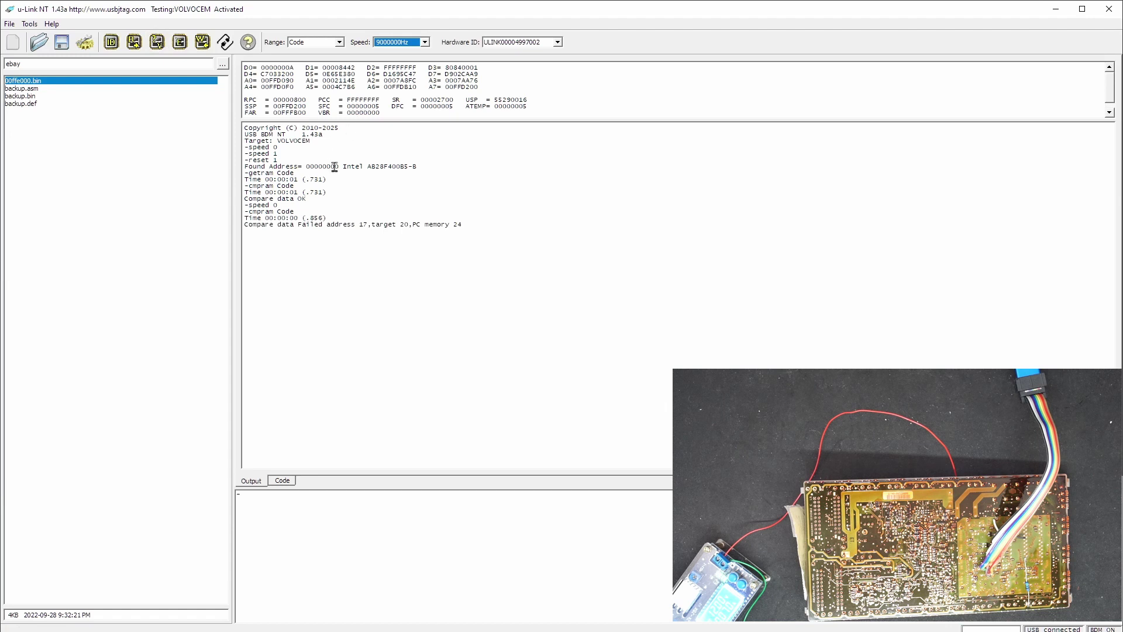
Step: Run -CONFIGSHOW to list the target config and highlight its Speed and sprogram lines
left_click(317, 524)
type("SHOW")
key("Return")
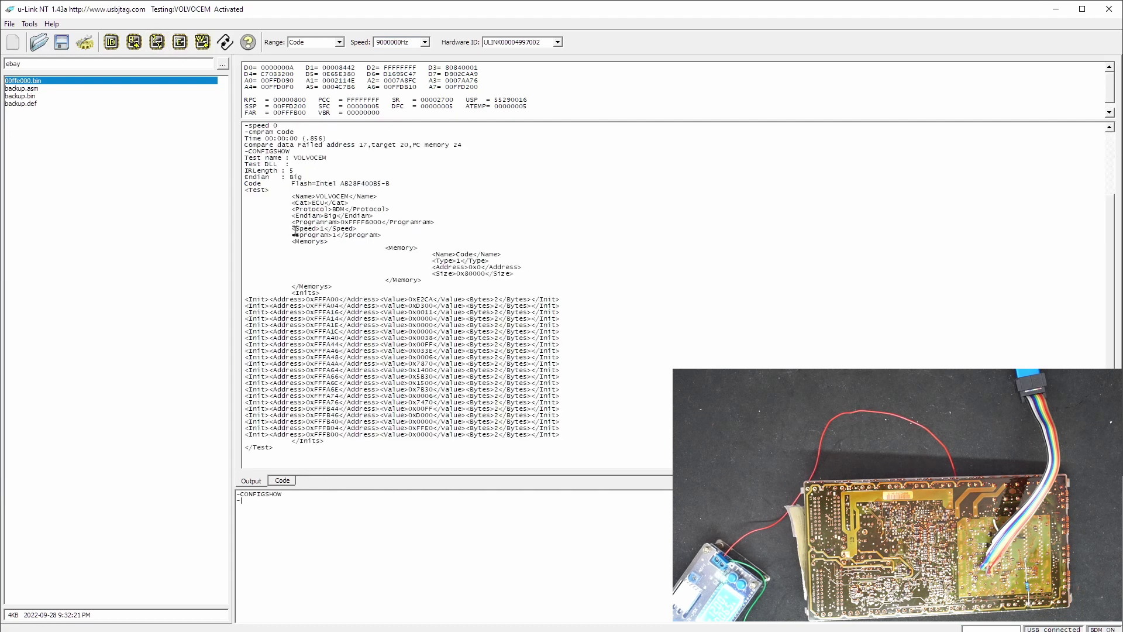
left_click_drag(290, 228, 357, 231)
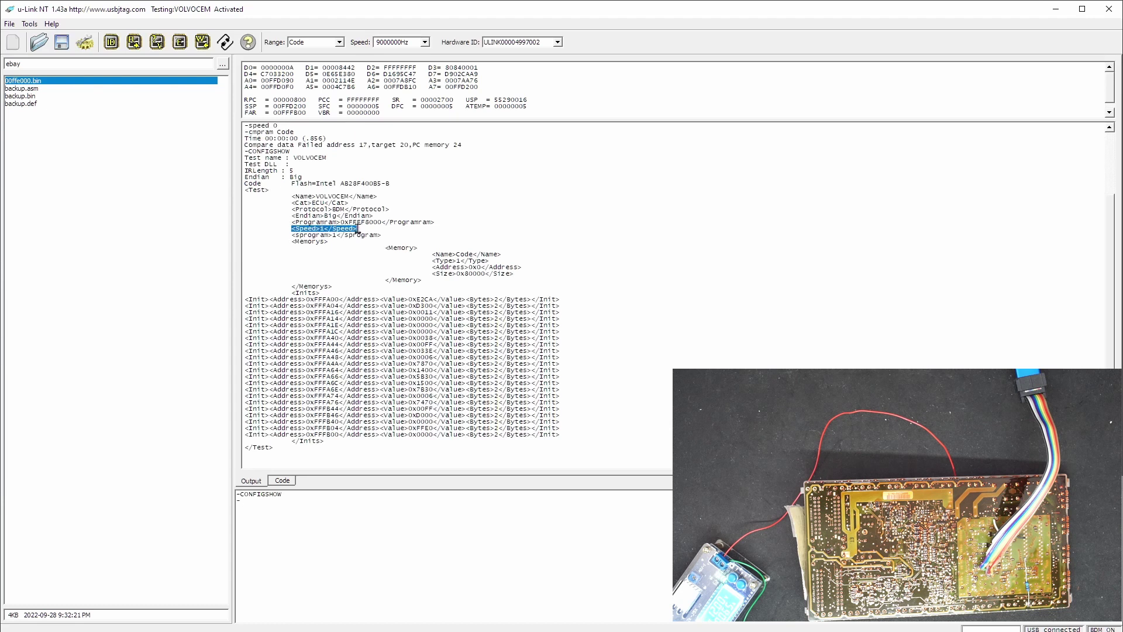
left_click(292, 233)
mouse_move(294, 235)
left_mouse_down()
mouse_move(375, 234)
mouse_move(389, 248)
mouse_move(397, 235)
left_mouse_up()
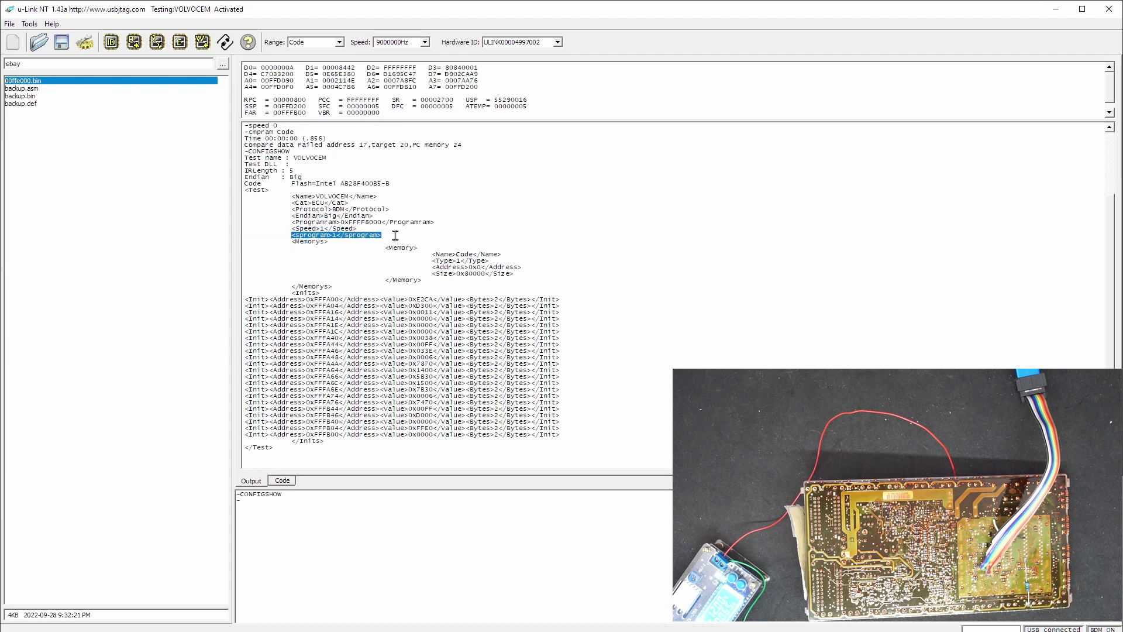
Step: Load backup.bin, clear the log, and program it into the erased Code memory
left_click(284, 481)
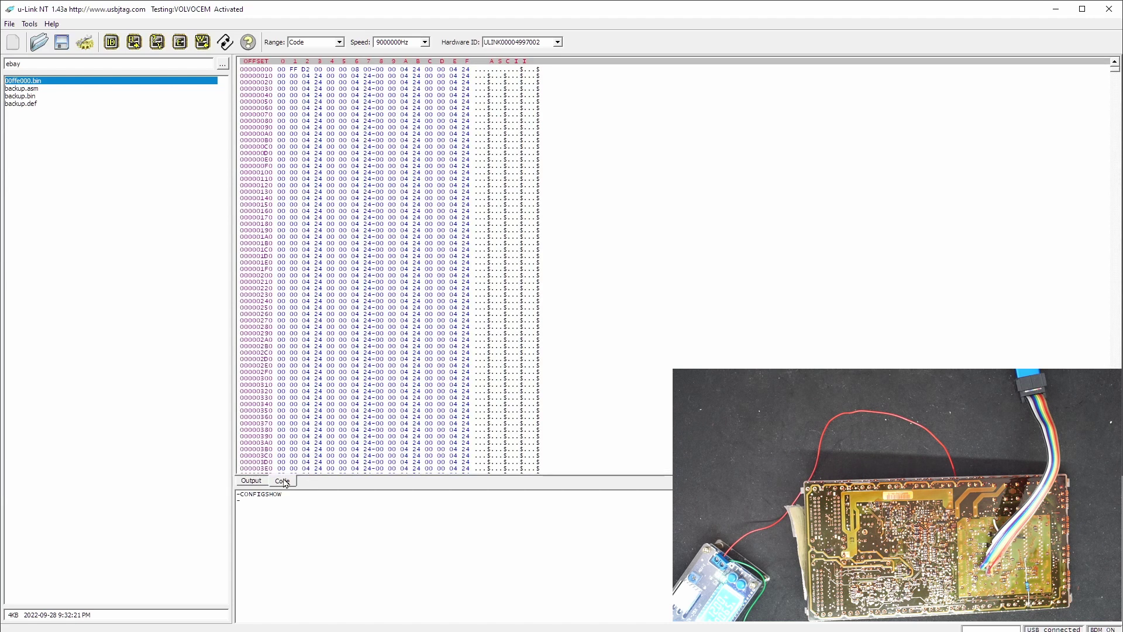
left_click(257, 483)
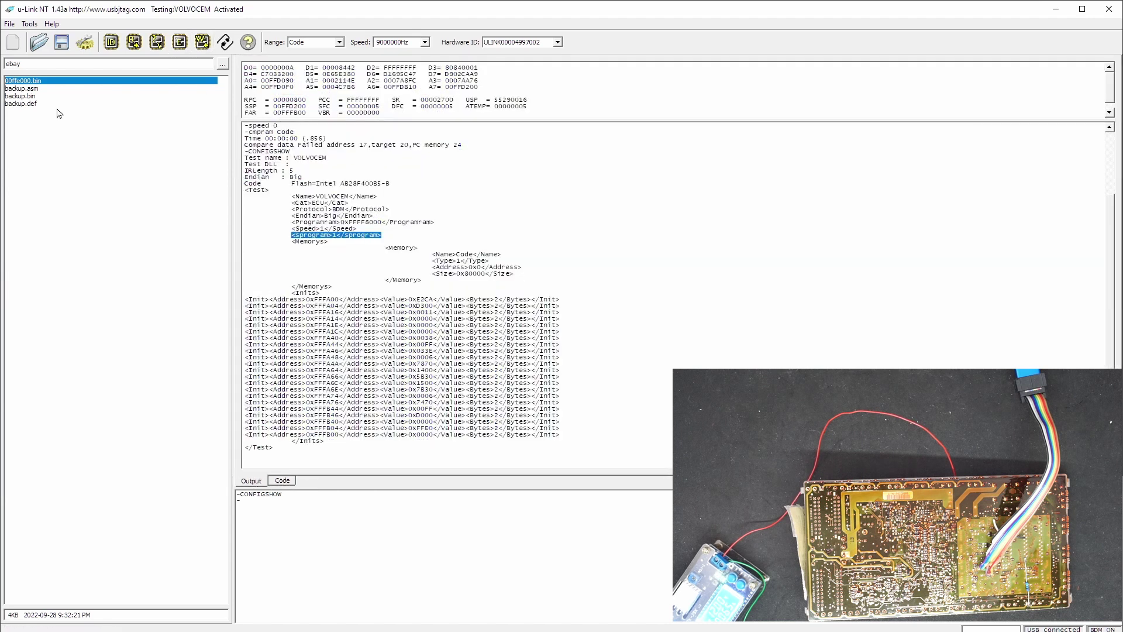
double_click(33, 99)
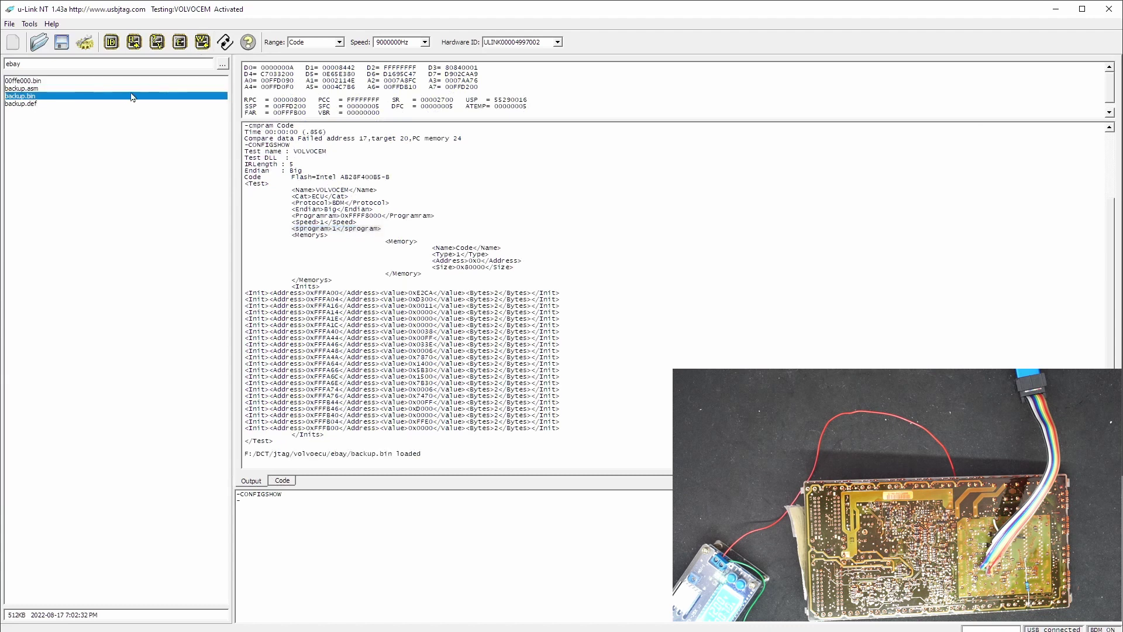
left_click(13, 42)
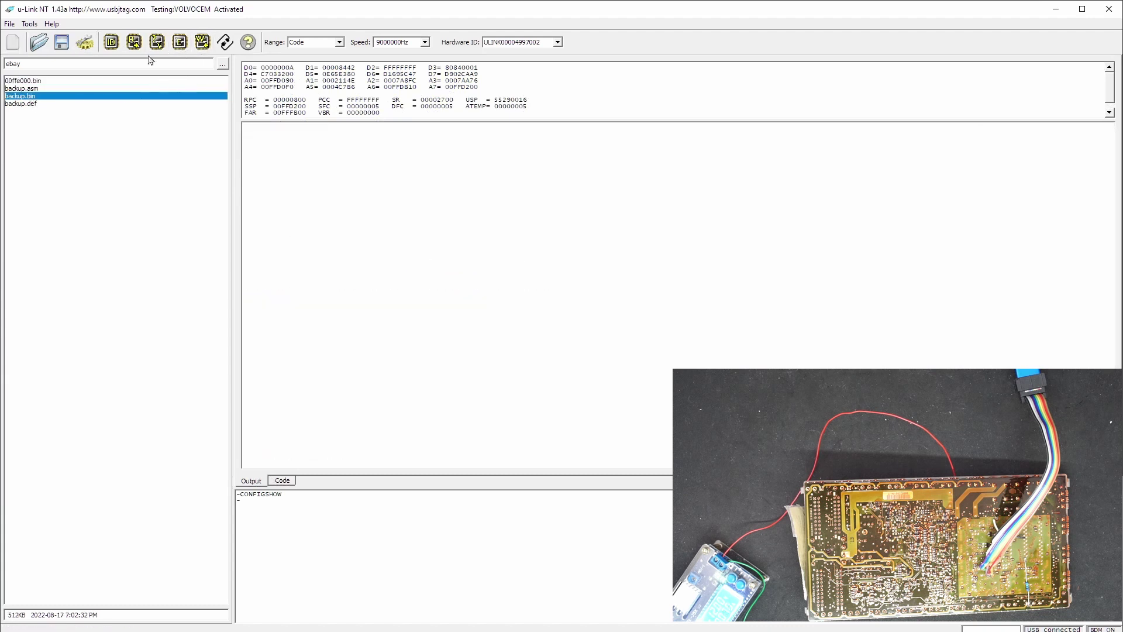
left_click(202, 42)
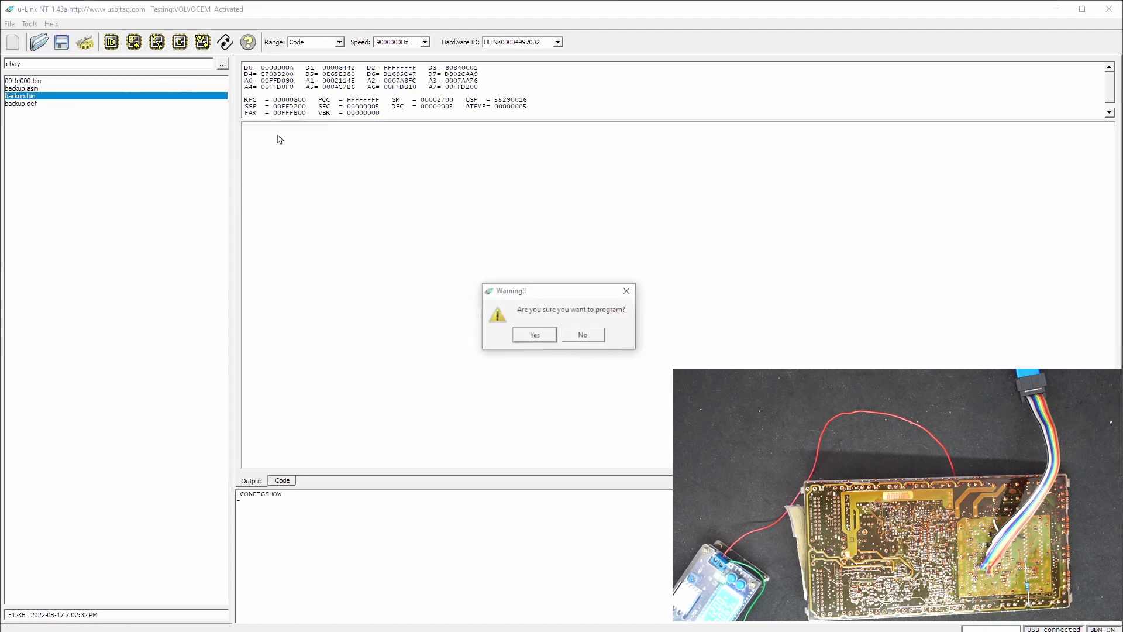
left_click(535, 337)
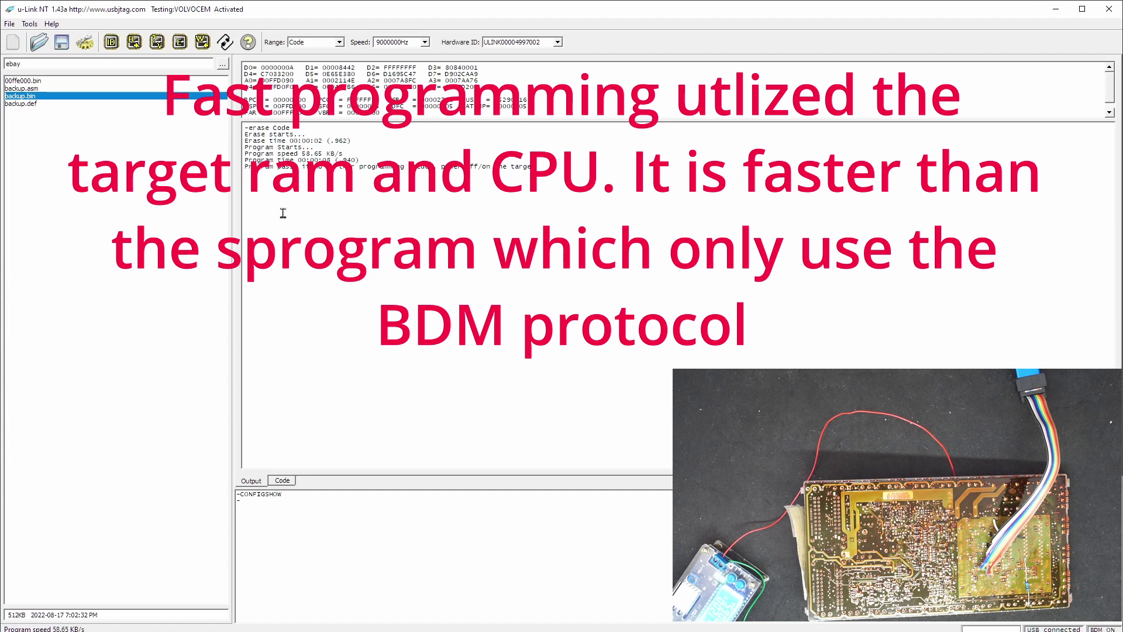
Step: Add a new ECU target XML named VOLVOCEMFast, copied from VOLVOCEM, via Tools > New Target XML
left_click(27, 25)
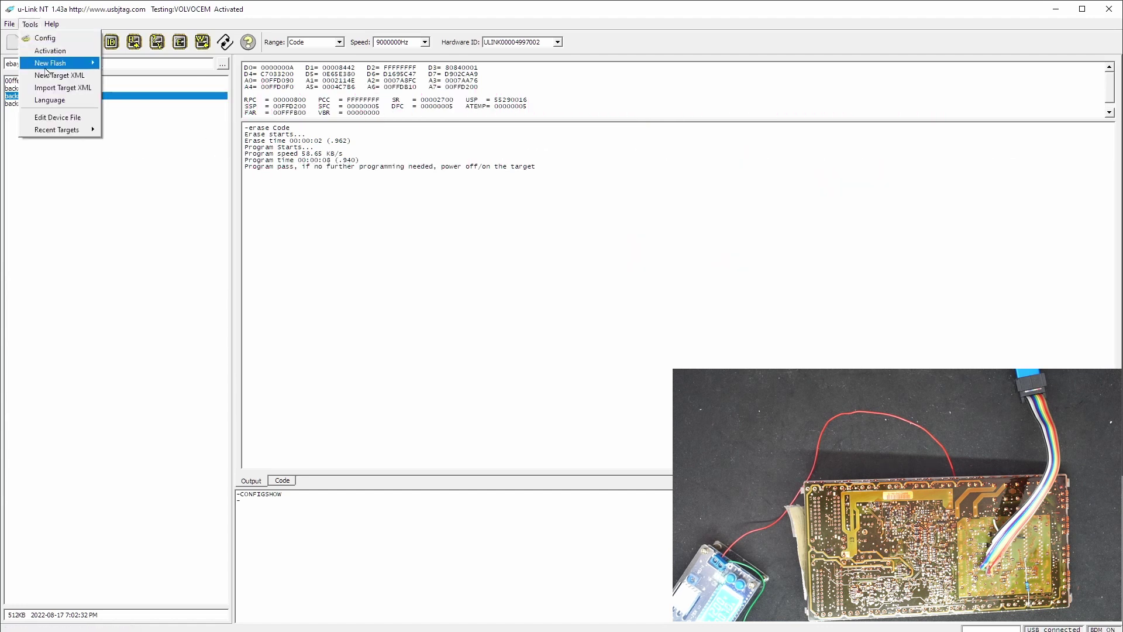
left_click(58, 75)
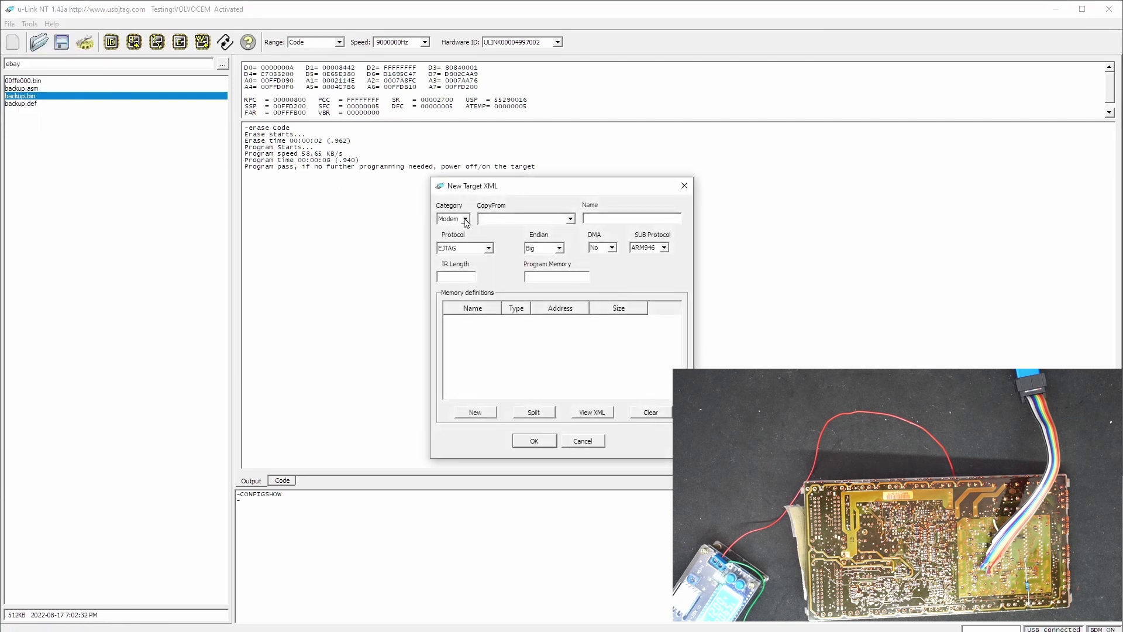
left_click(465, 220)
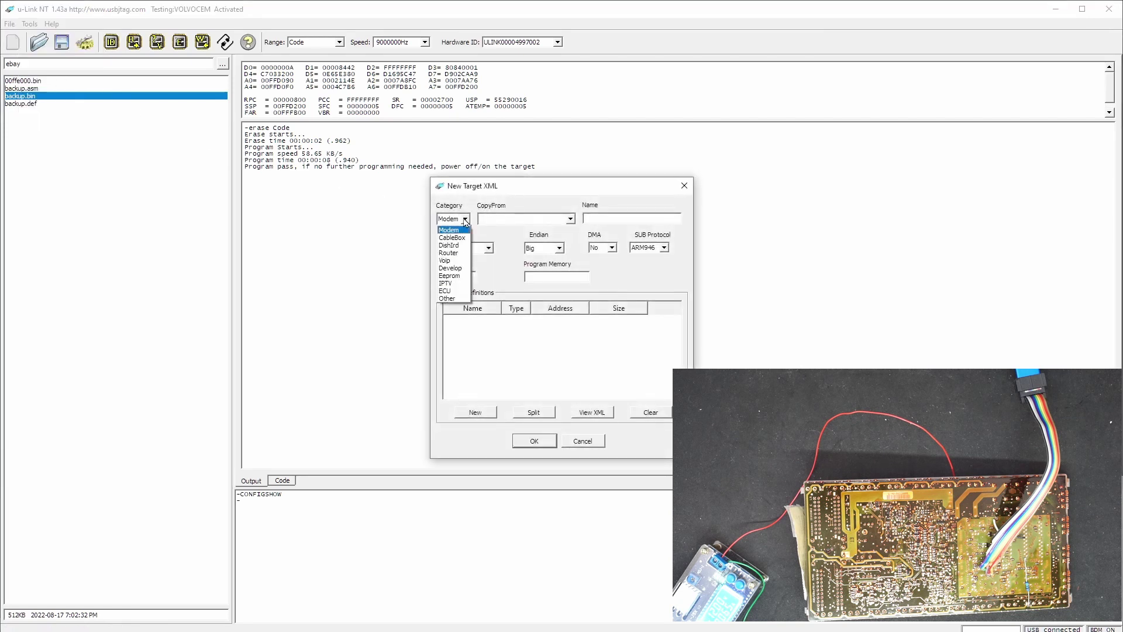
left_click(446, 291)
left_click(572, 220)
scroll(524, 275, "down", 5)
left_click(524, 299)
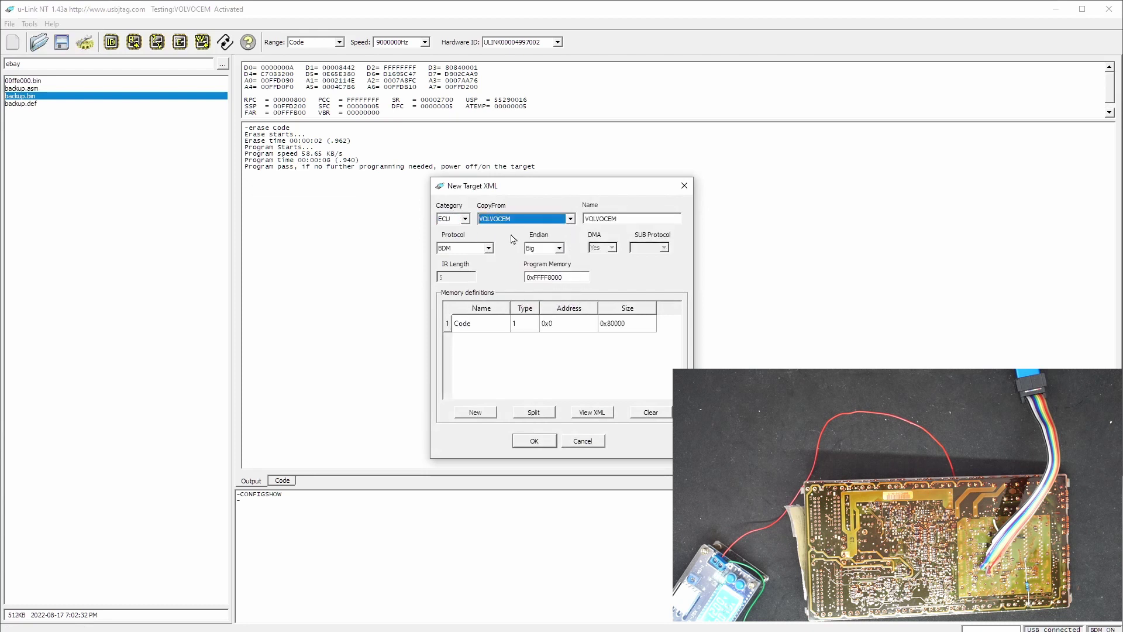
left_click(634, 219)
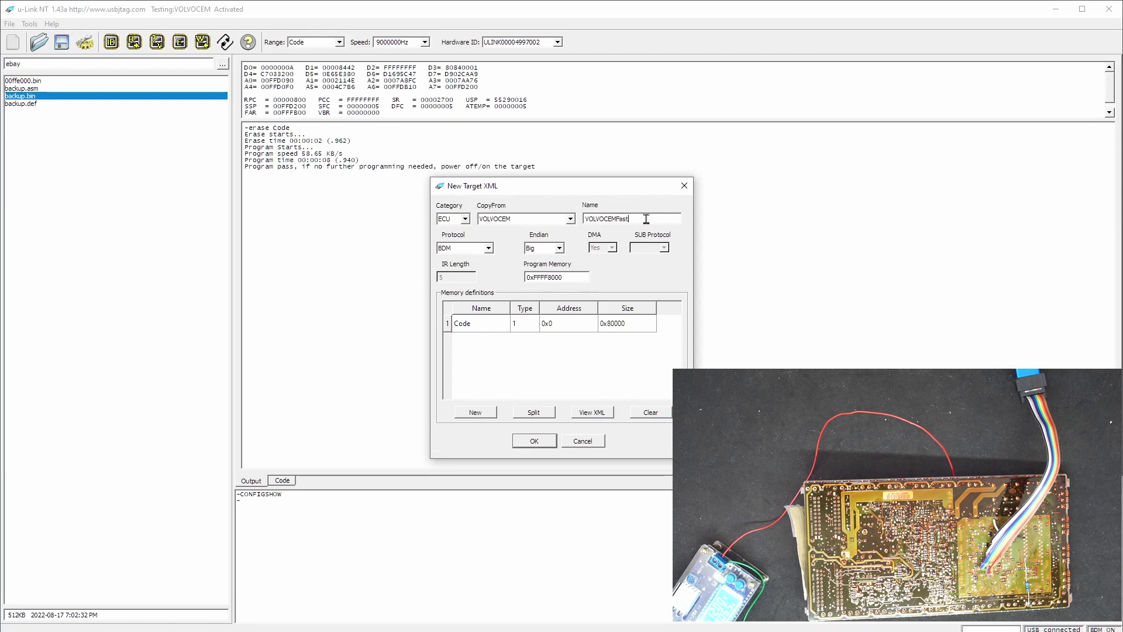
left_click(534, 441)
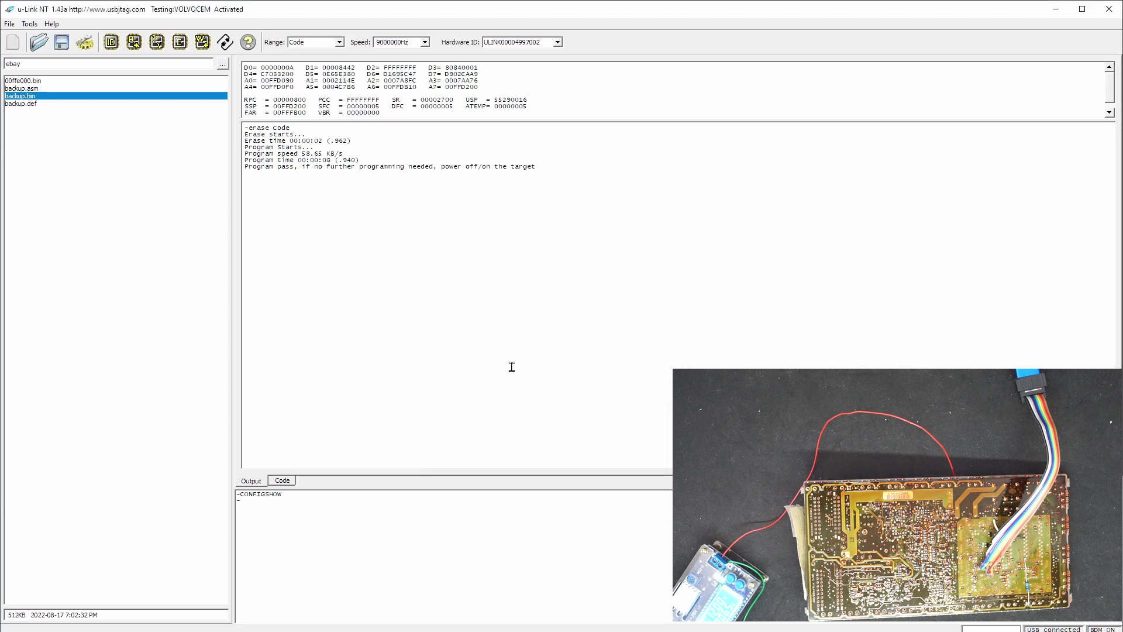
Step: Open the Configure folder, sort by date modified, and edit TVOLVOCEMFast.xml in Notepad++
left_click(50, 24)
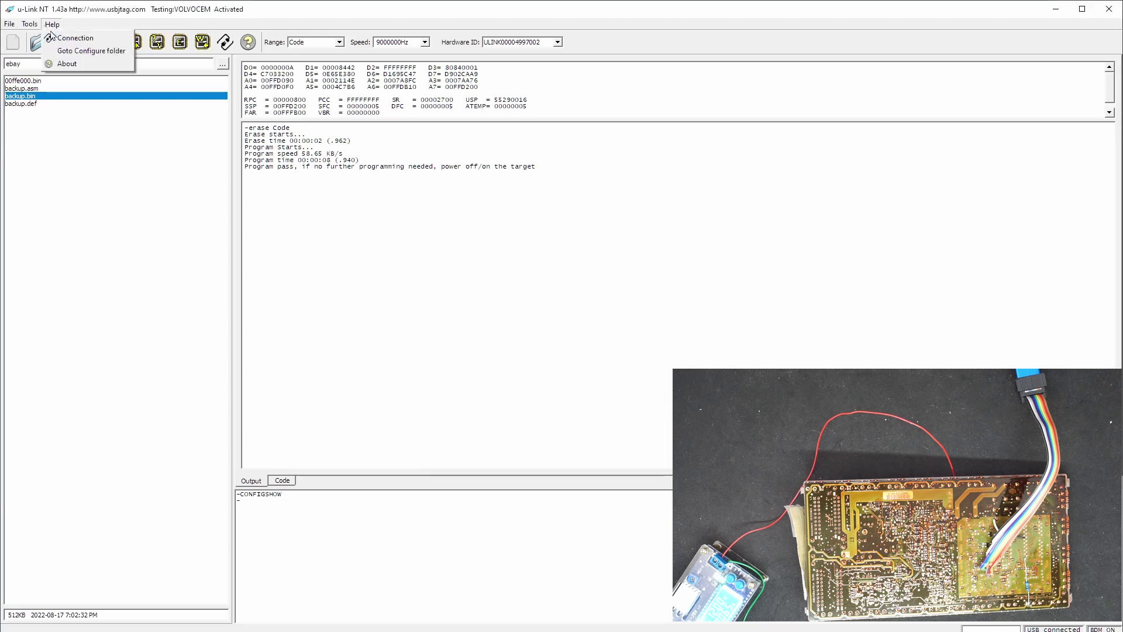
left_click(66, 53)
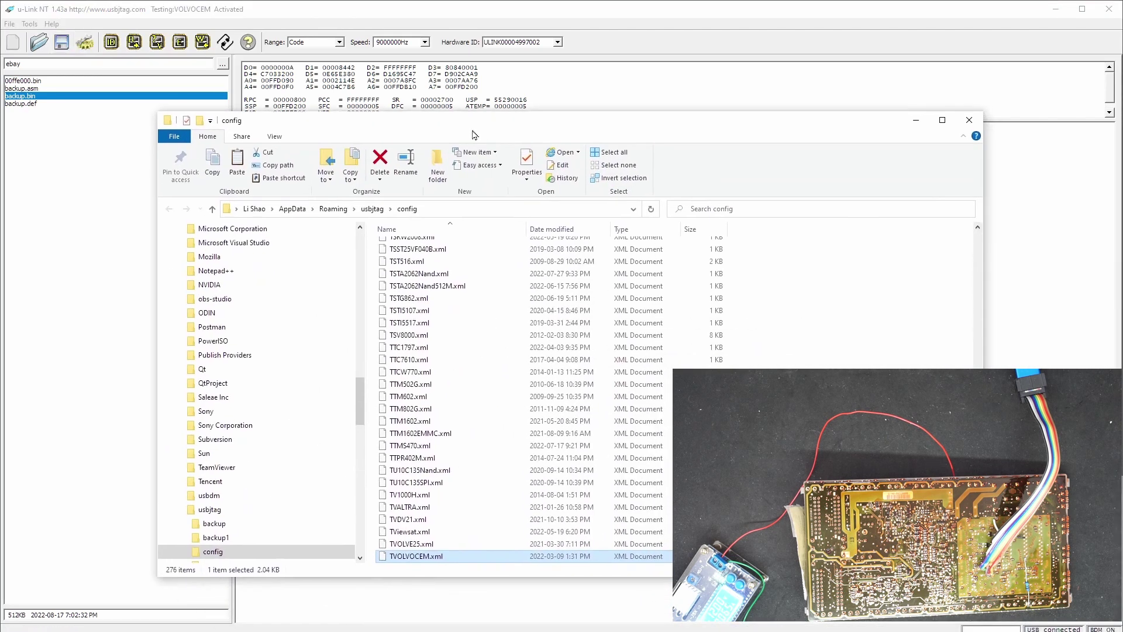
left_click(577, 234)
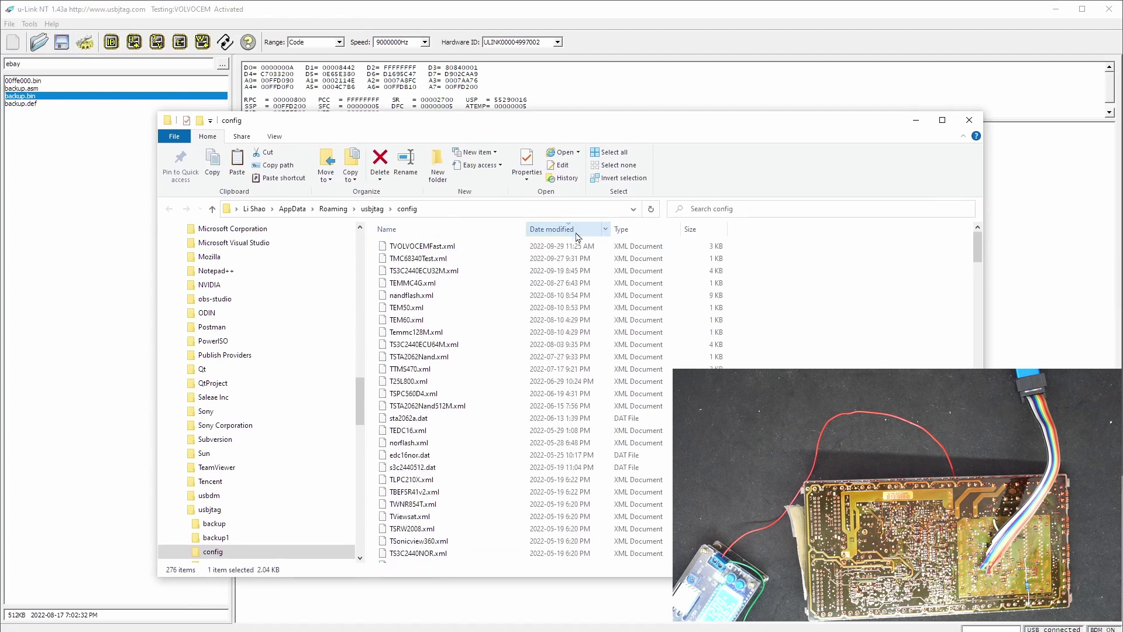
left_click(433, 247)
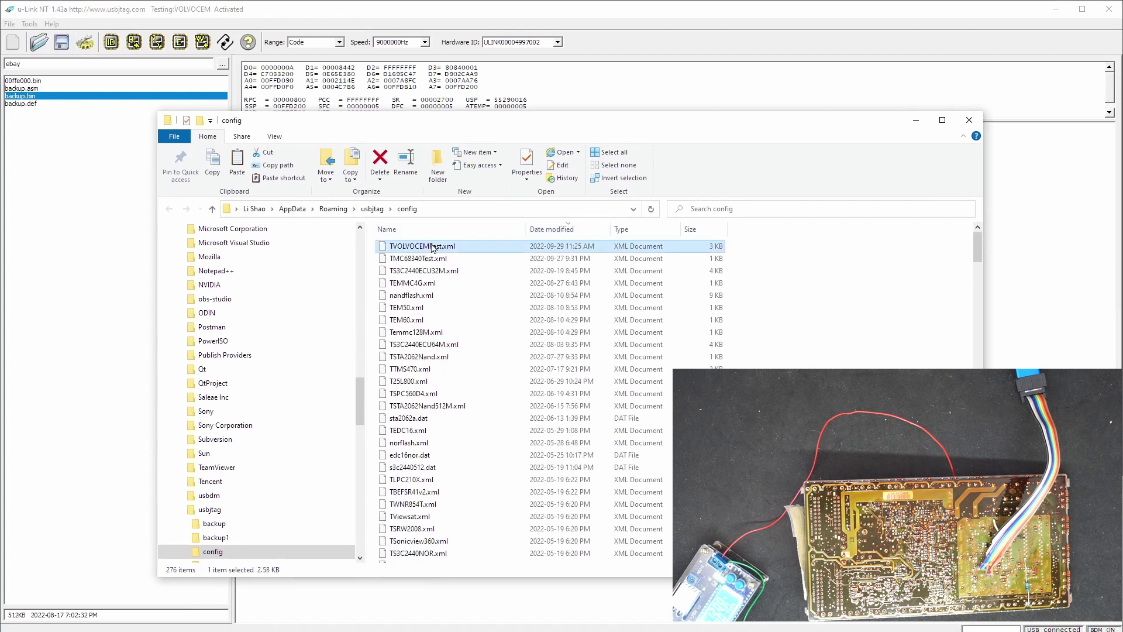
right_click(433, 246)
left_click(486, 316)
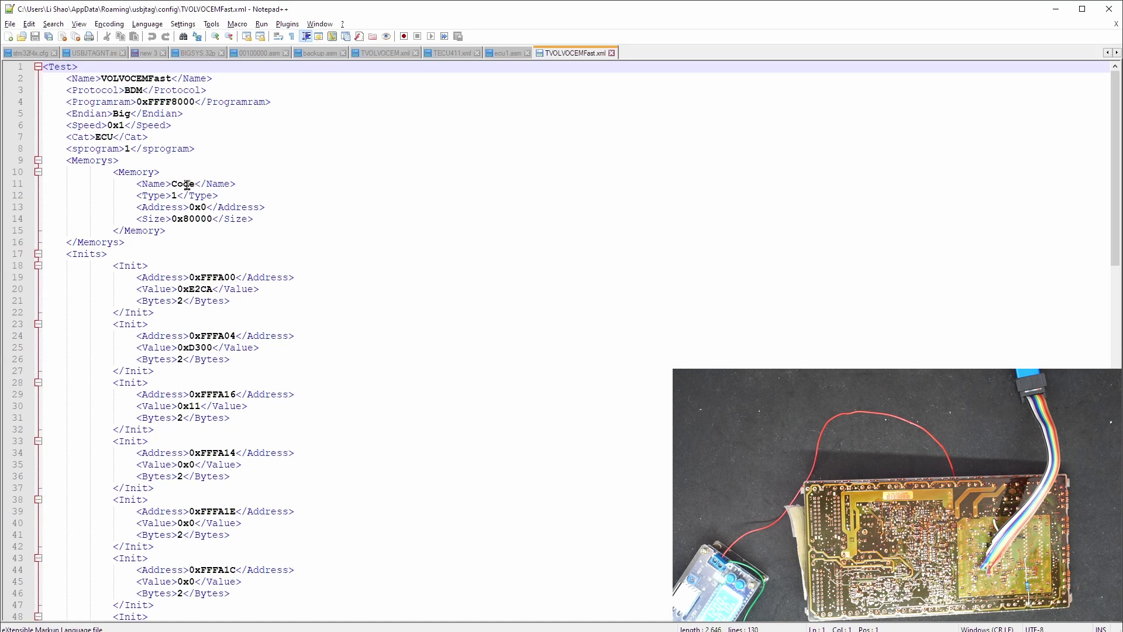
Step: Rename the Code memory block to 28F400, delete the Speed line, and save the XML
double_click(178, 184)
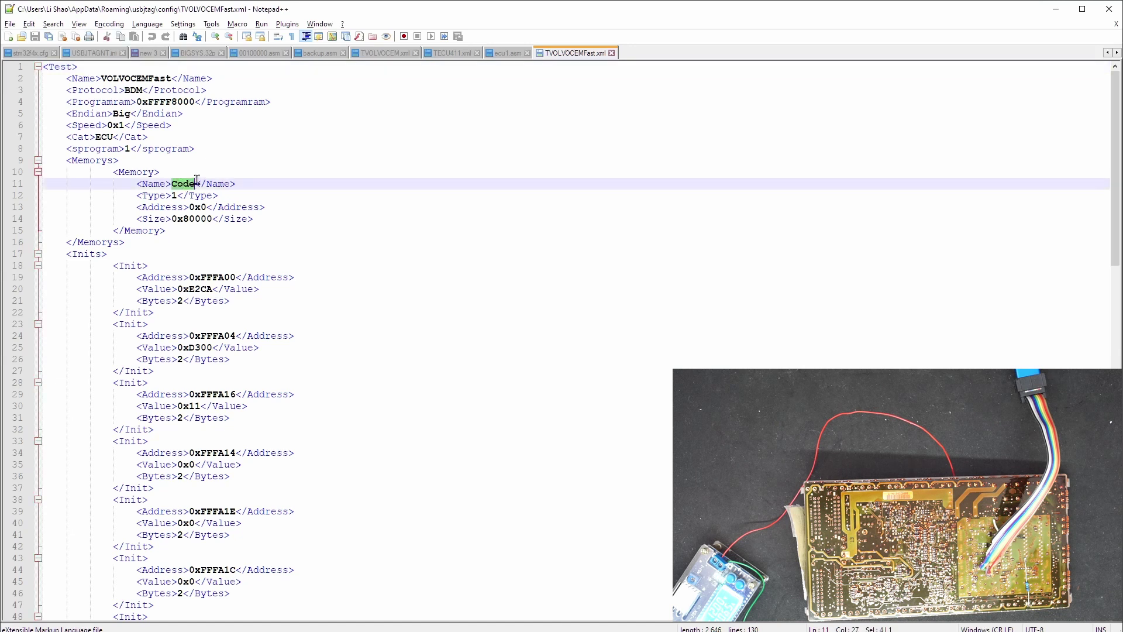
type("28F400")
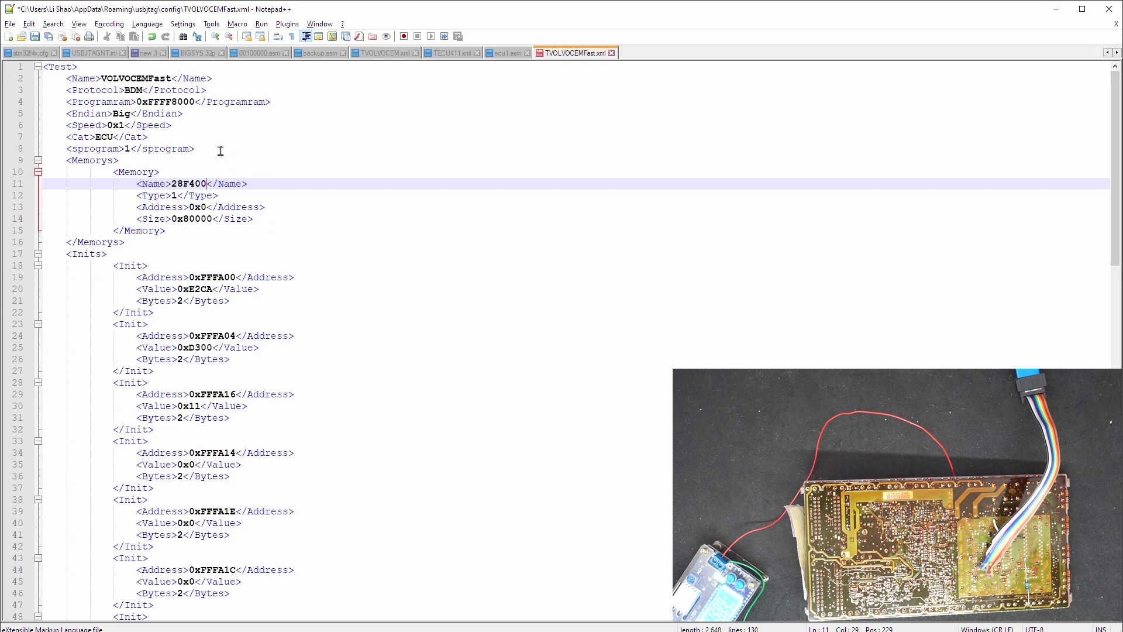
left_click(169, 126)
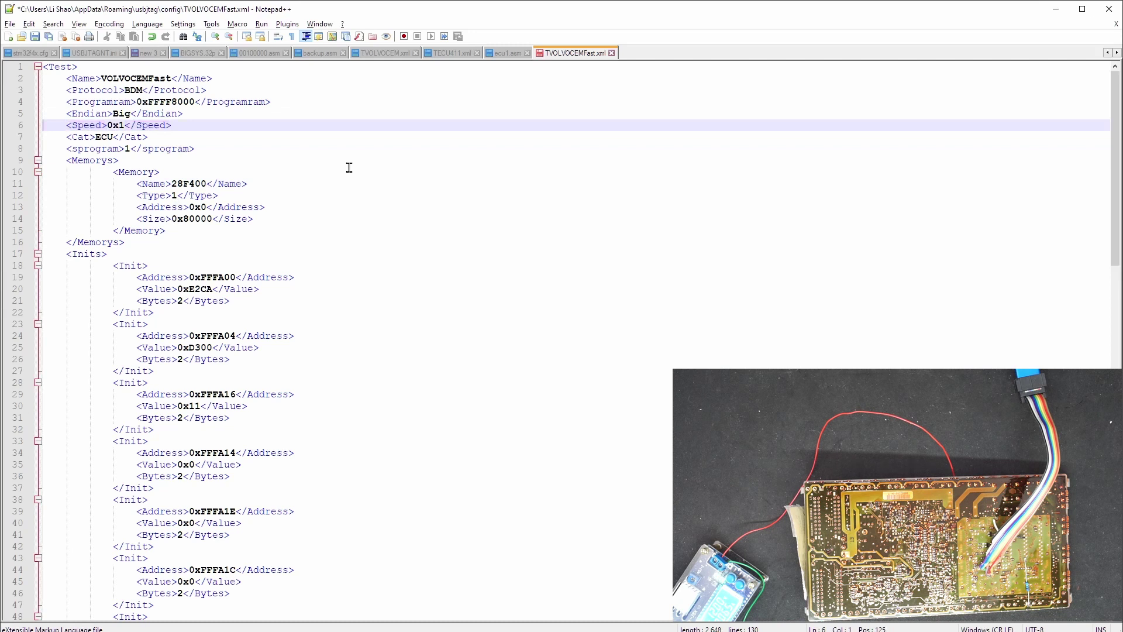
key("Home")
key("shift+Down")
key("Delete")
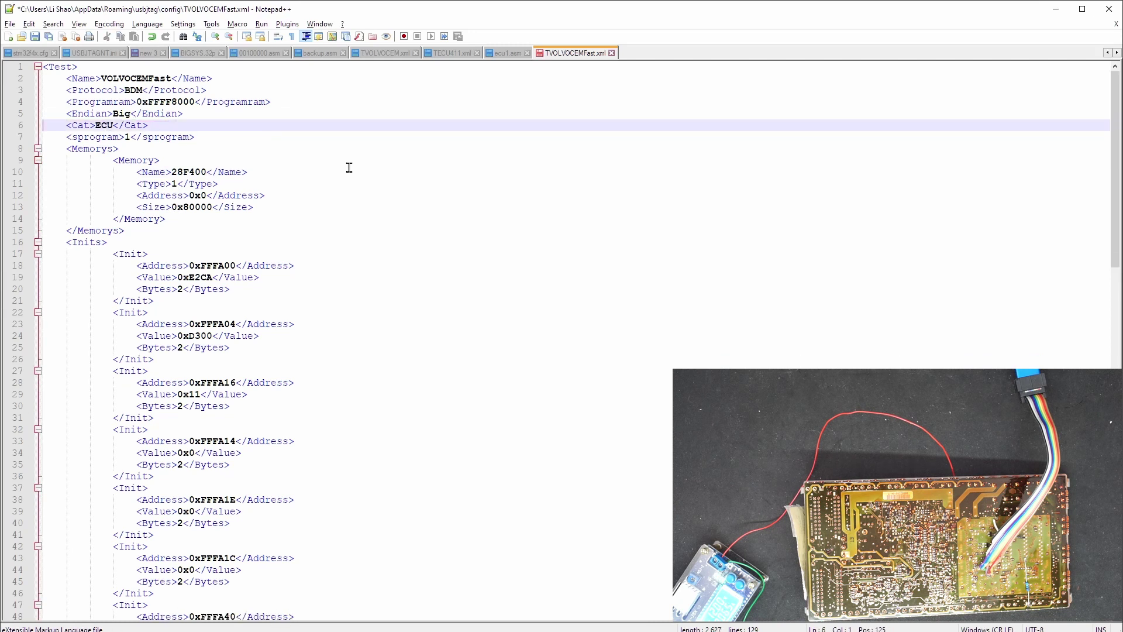
key("ctrl+s")
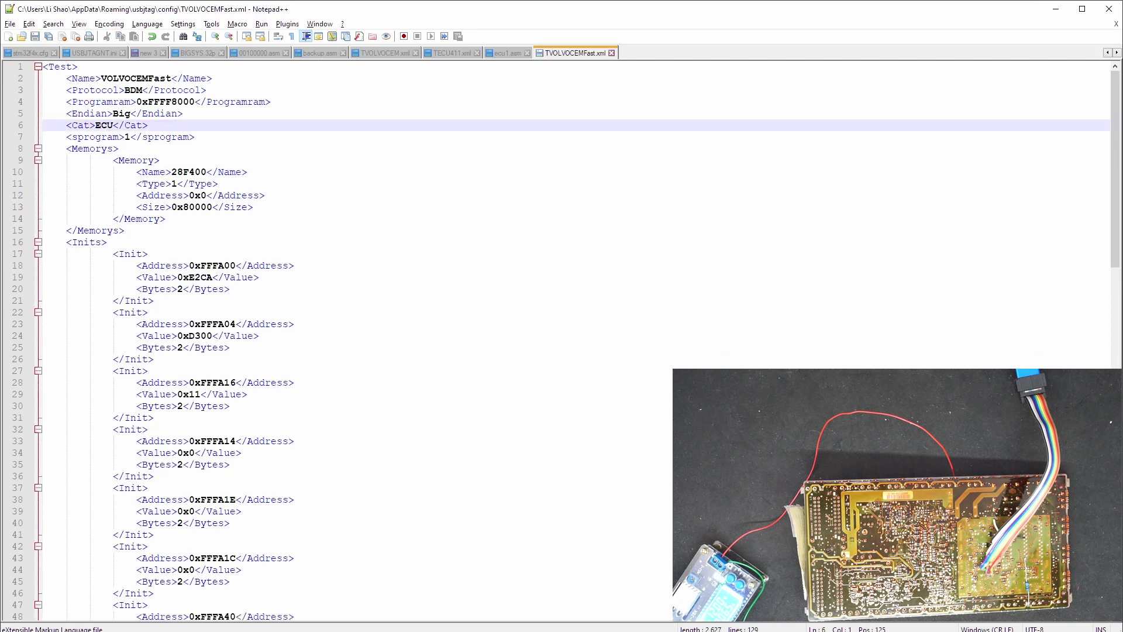
Step: Close the running u-Link NT programmer
key("alt+Tab")
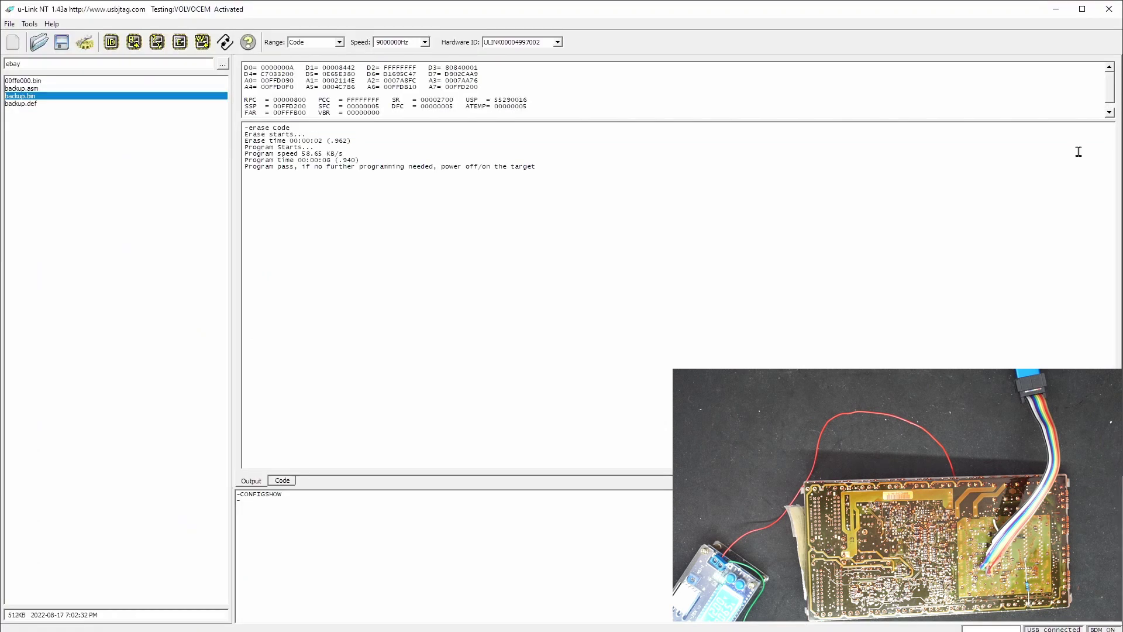
left_click(1108, 8)
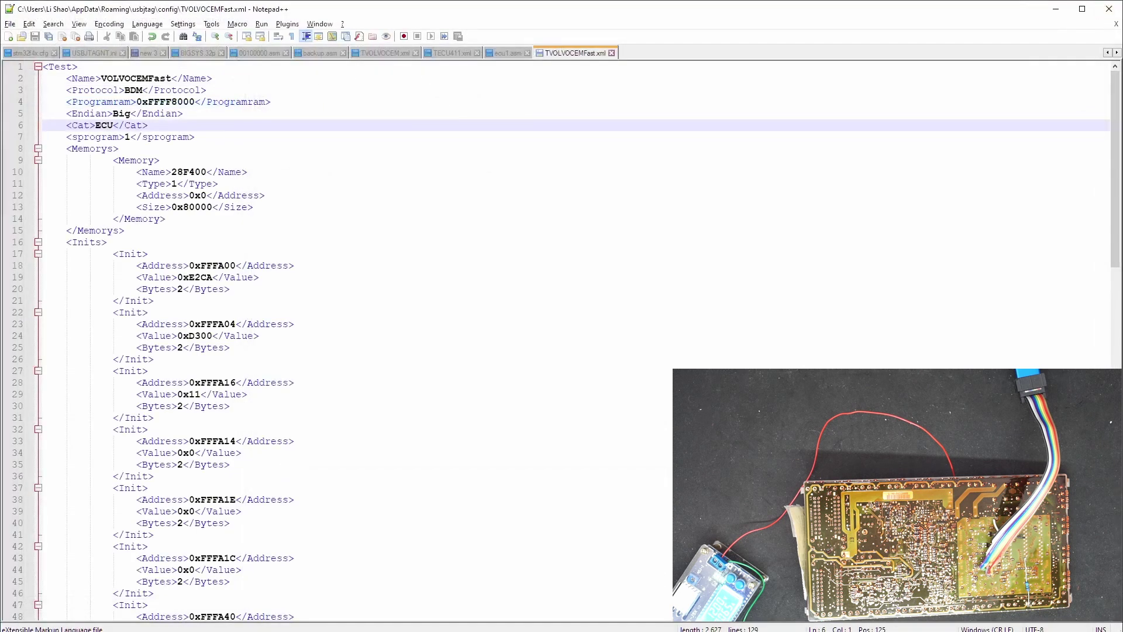
key("alt+Tab")
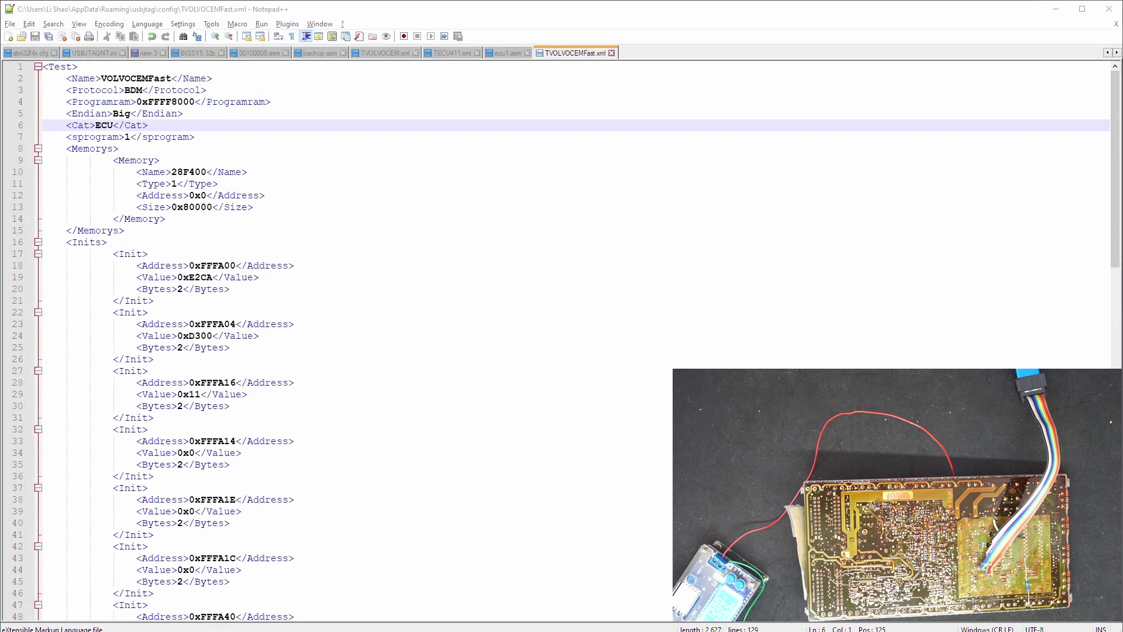
Step: Relaunch USBJTAG NT, detect the AB28F400BS-B chip, load backup.bin and confirm Compare data OK
key("alt+Tab")
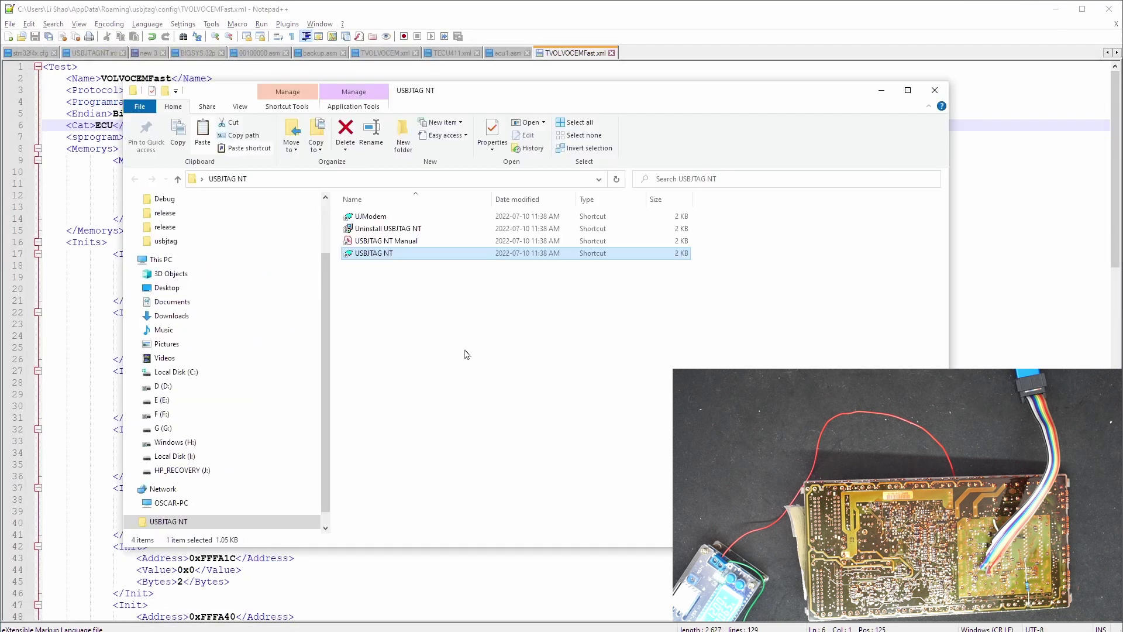
double_click(403, 254)
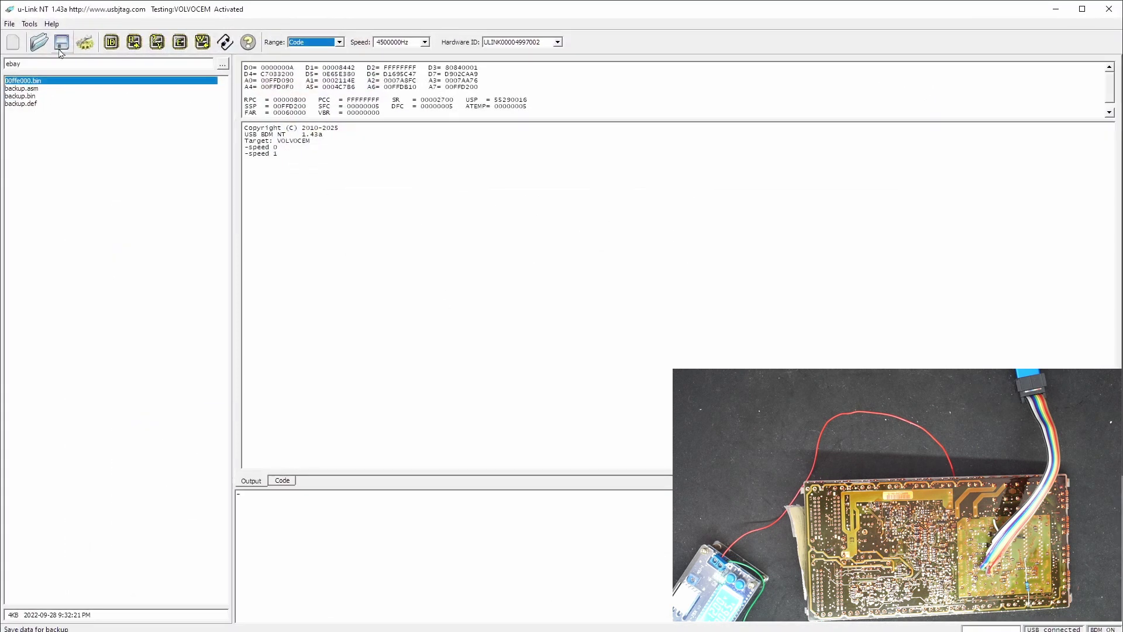
left_click(112, 44)
left_click(35, 98)
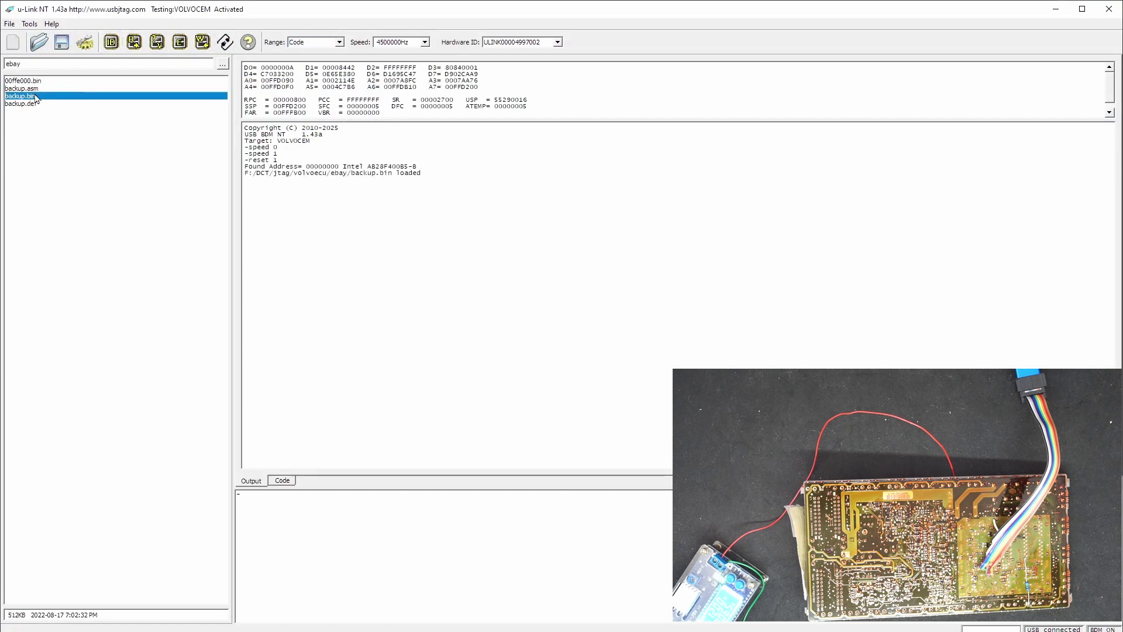
left_click(158, 46)
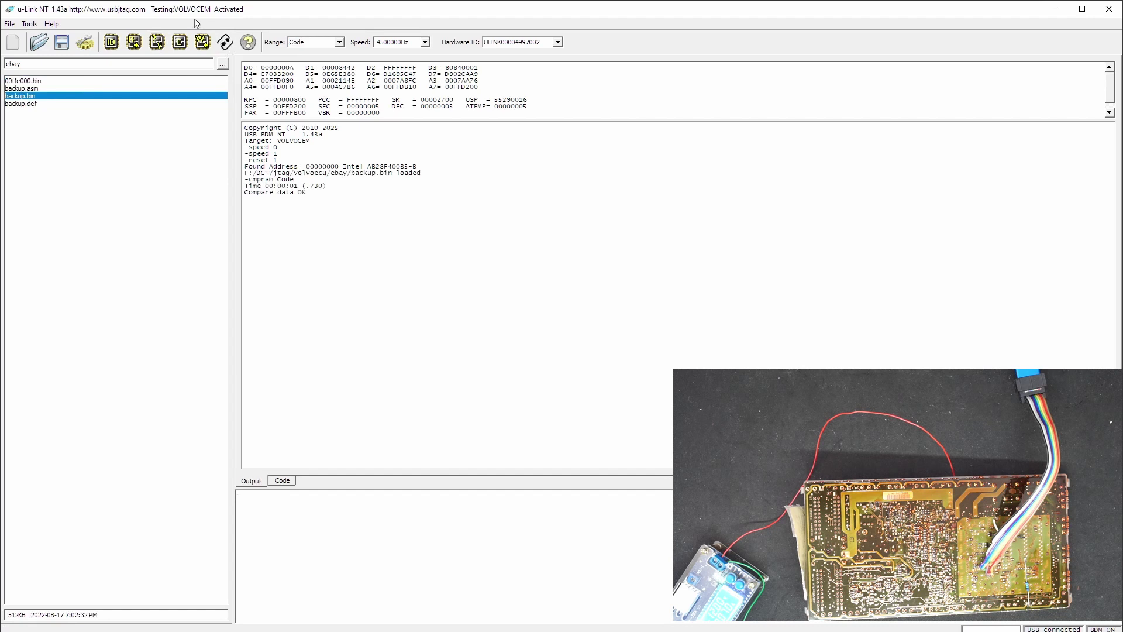
Step: Switch the target to VOLVOCEMFast and load backup.bin from the recent files
left_click(84, 43)
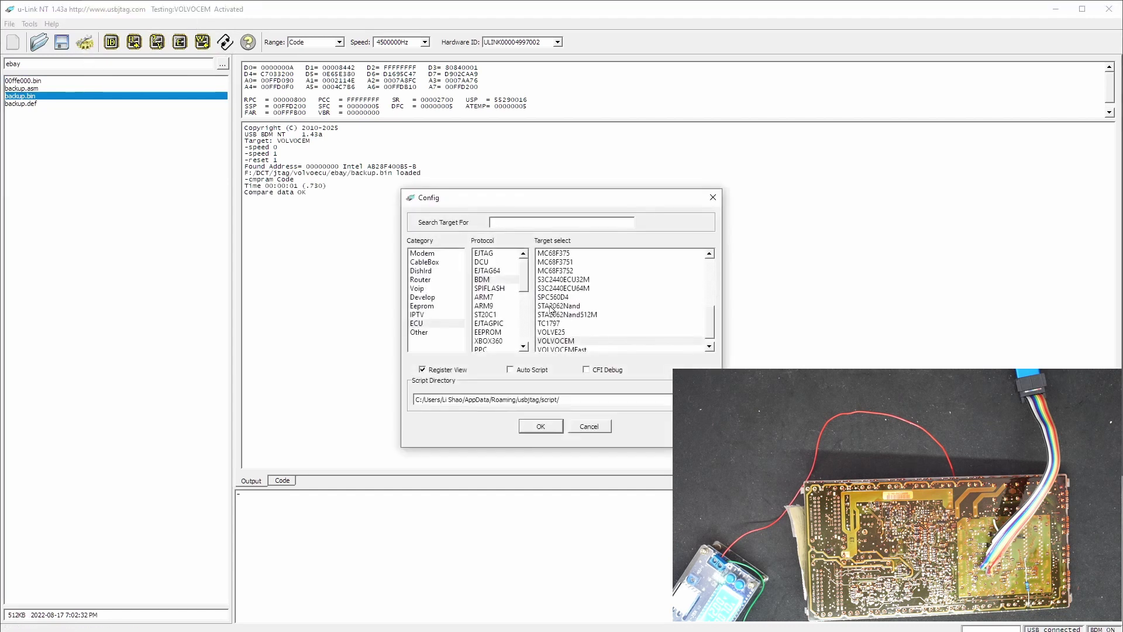
left_click(573, 347)
left_click(540, 427)
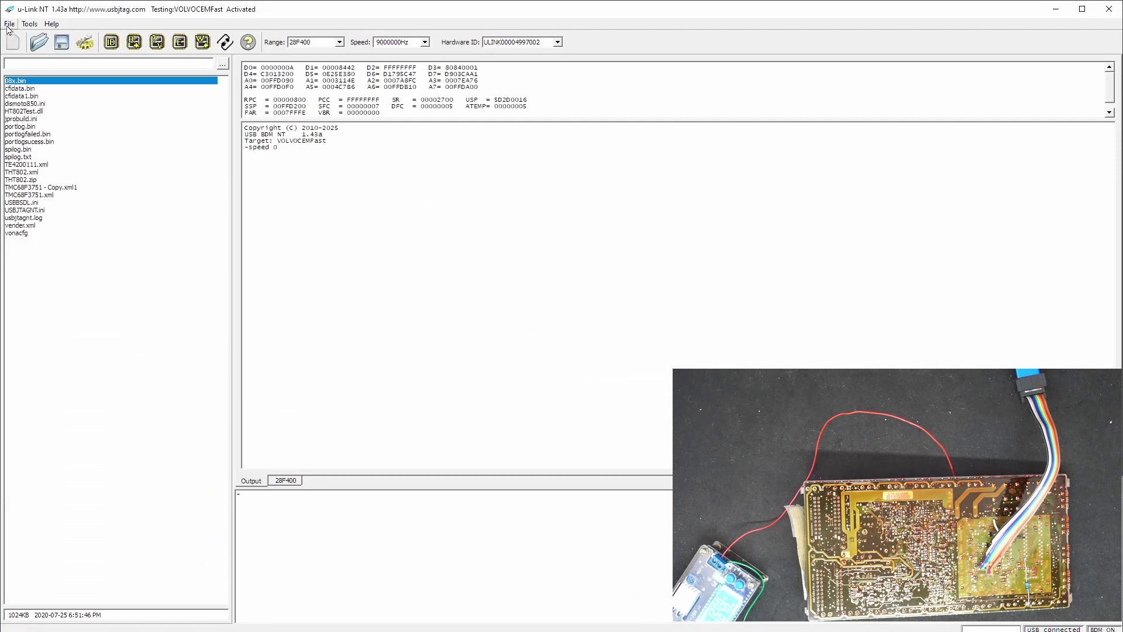
left_click(9, 24)
mouse_move(44, 71)
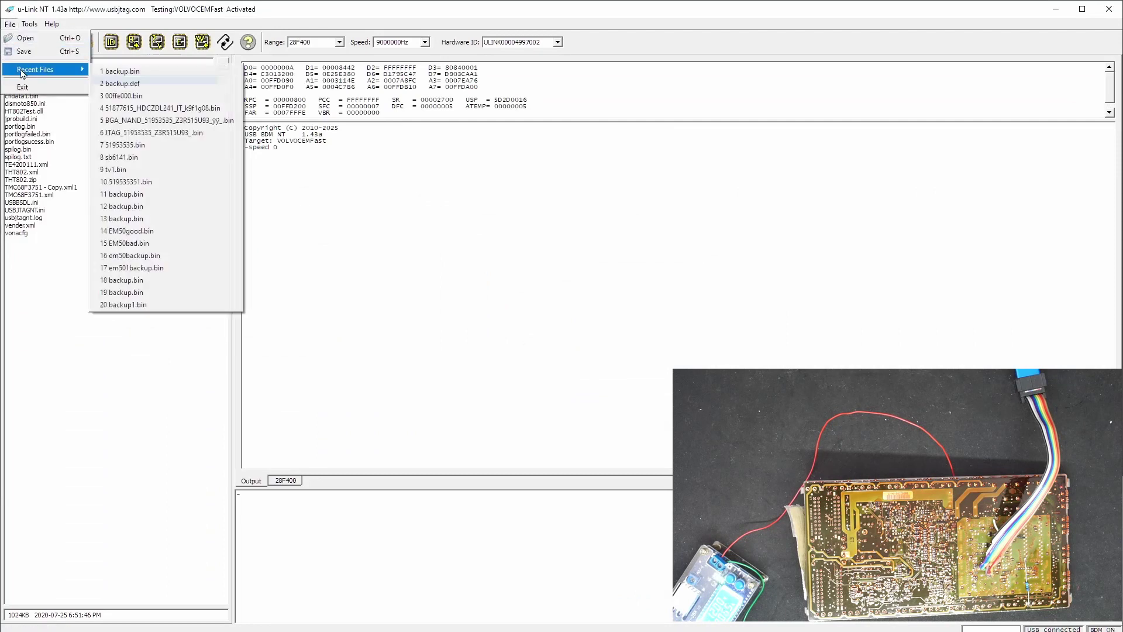
left_click(128, 73)
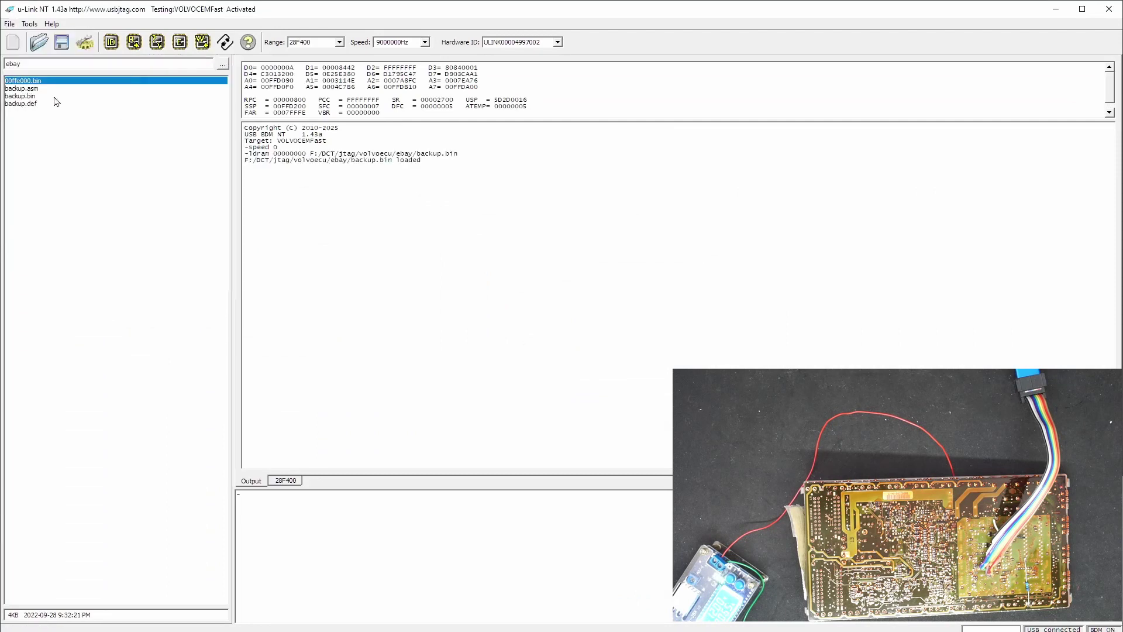
Step: Detect the chip, compare backup.bin against the 28F400 range (it fails), then exit u-Link NT
left_click(111, 42)
left_click(156, 43)
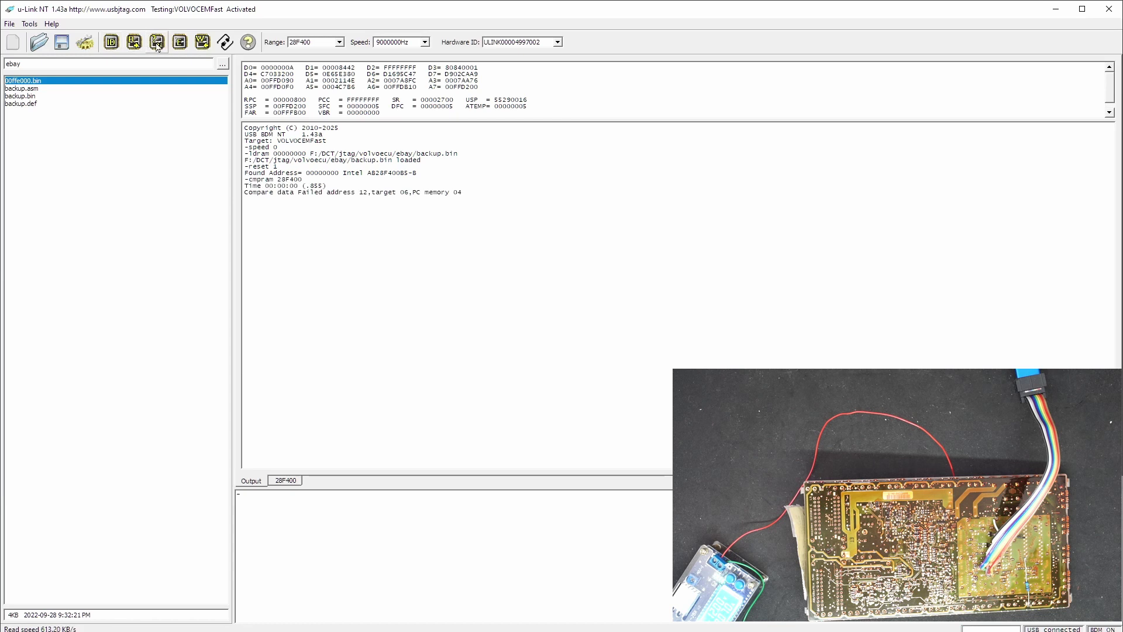
left_click(8, 26)
left_click(19, 89)
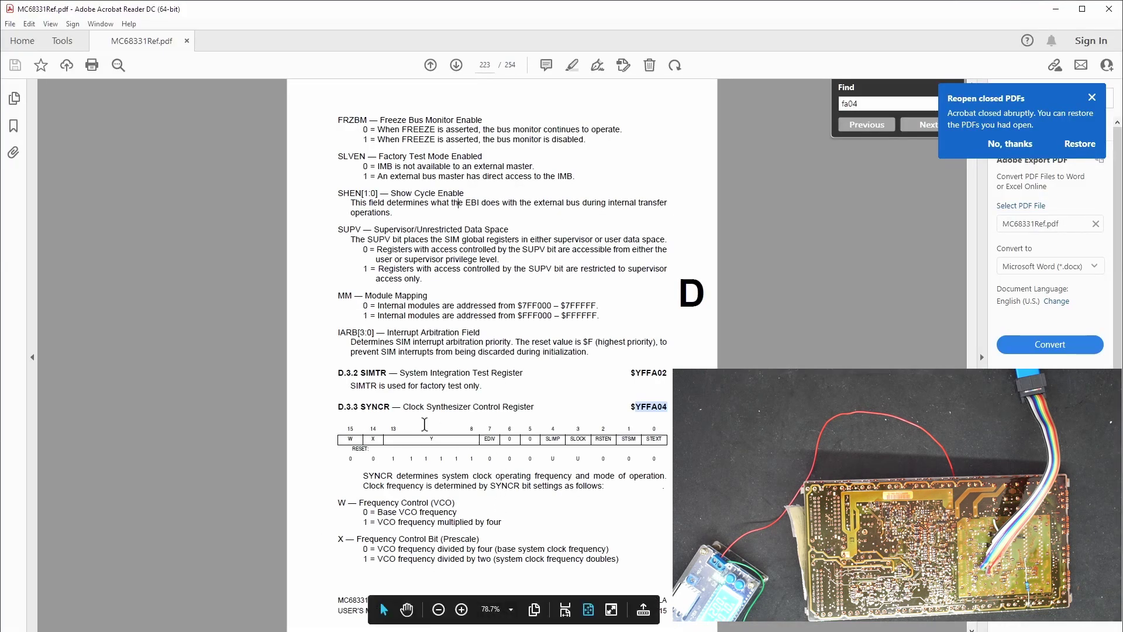
Step: Highlight the Clock Synthesizer Control Register heading in MC68331Ref.pdf, then go back to Notepad++
left_click_drag(403, 406, 523, 407)
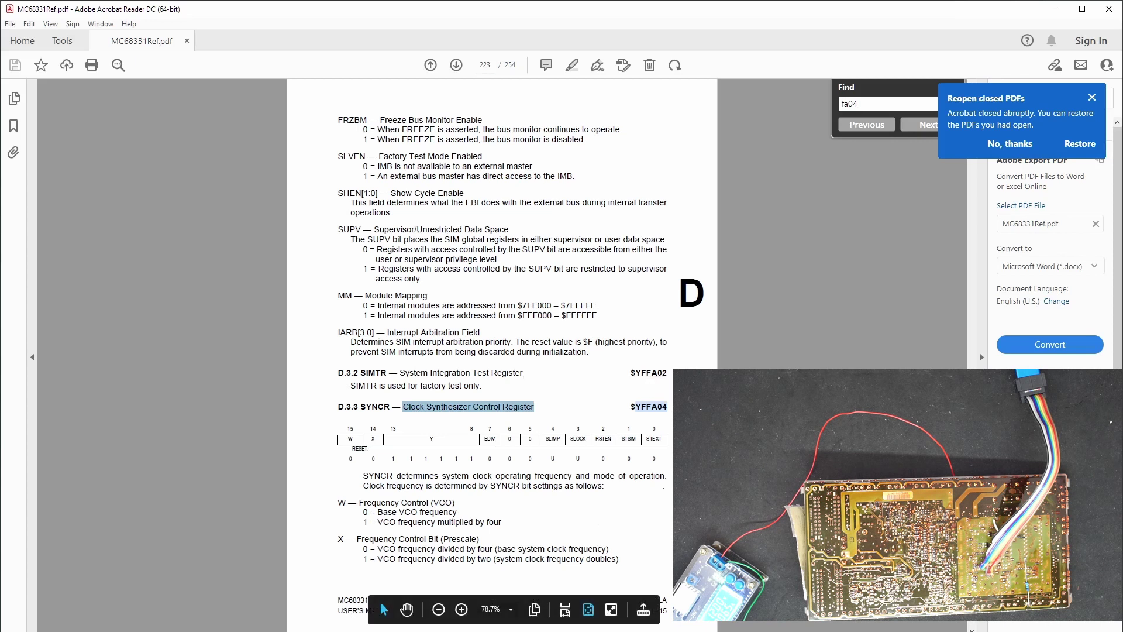
key("alt+Tab")
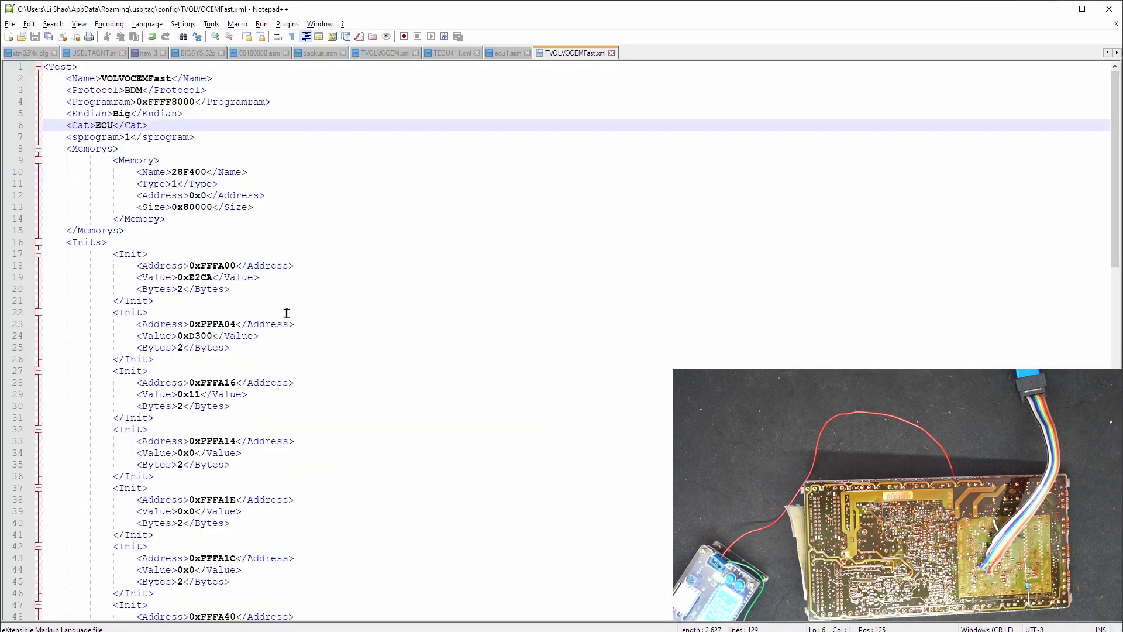
Step: Change the 0xFFFA04 init value to 0xD400 and save TVOLVOCEMFast.xml
left_click(196, 335)
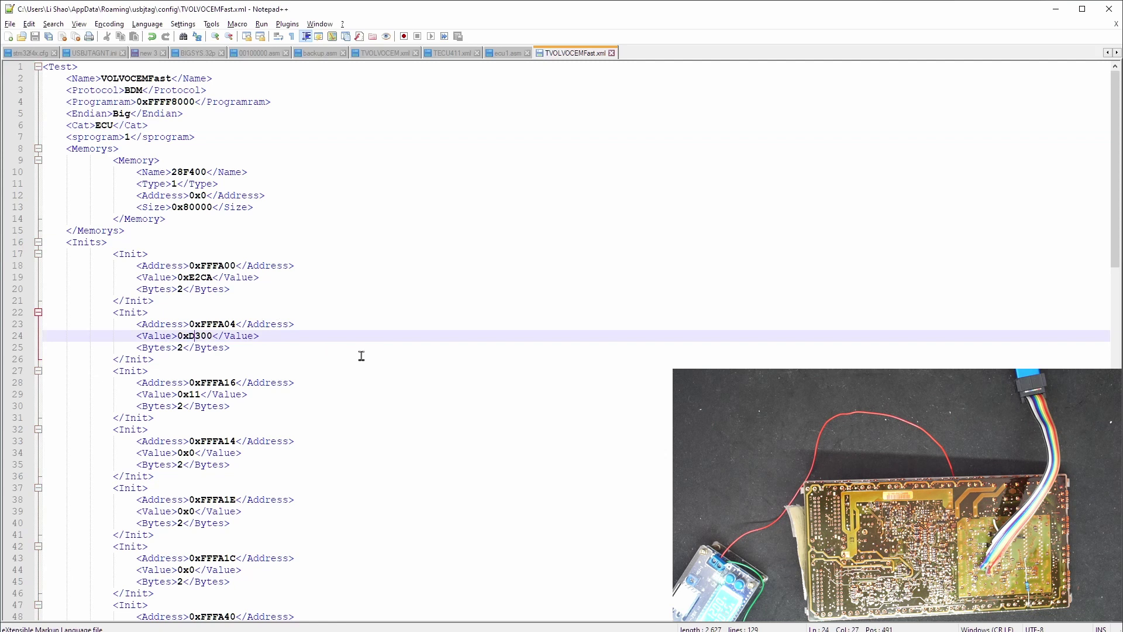
key("Delete")
type("4")
key("ctrl+s")
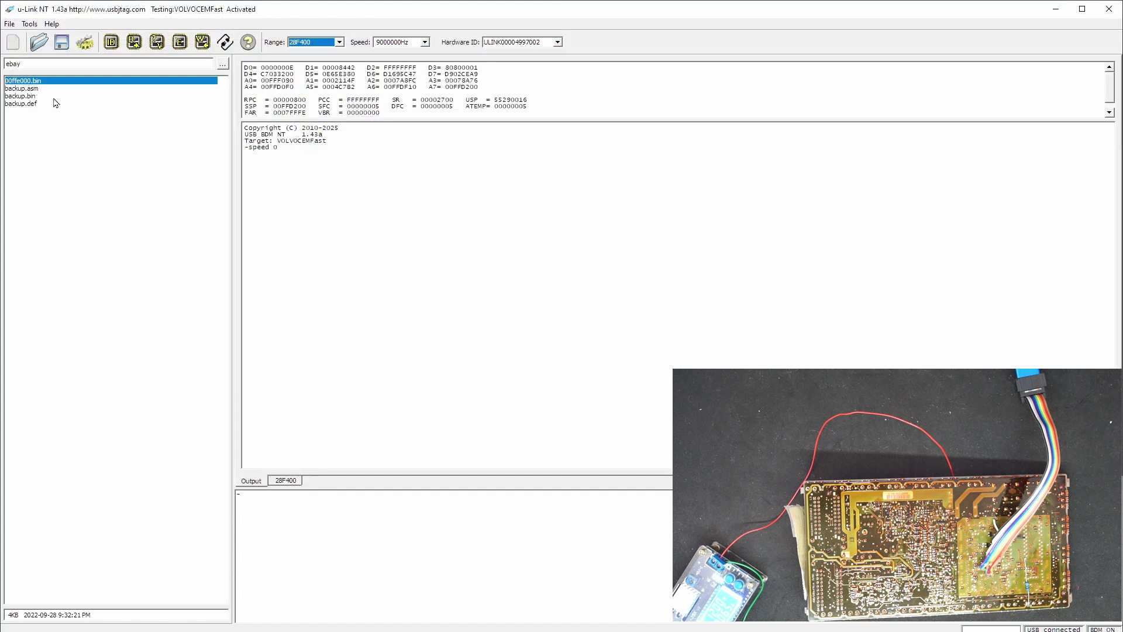
Step: Detect the Intel AB28F400BS-B chip, load backup.bin and compare it against the flash with -cmpram 28F400
left_click(112, 42)
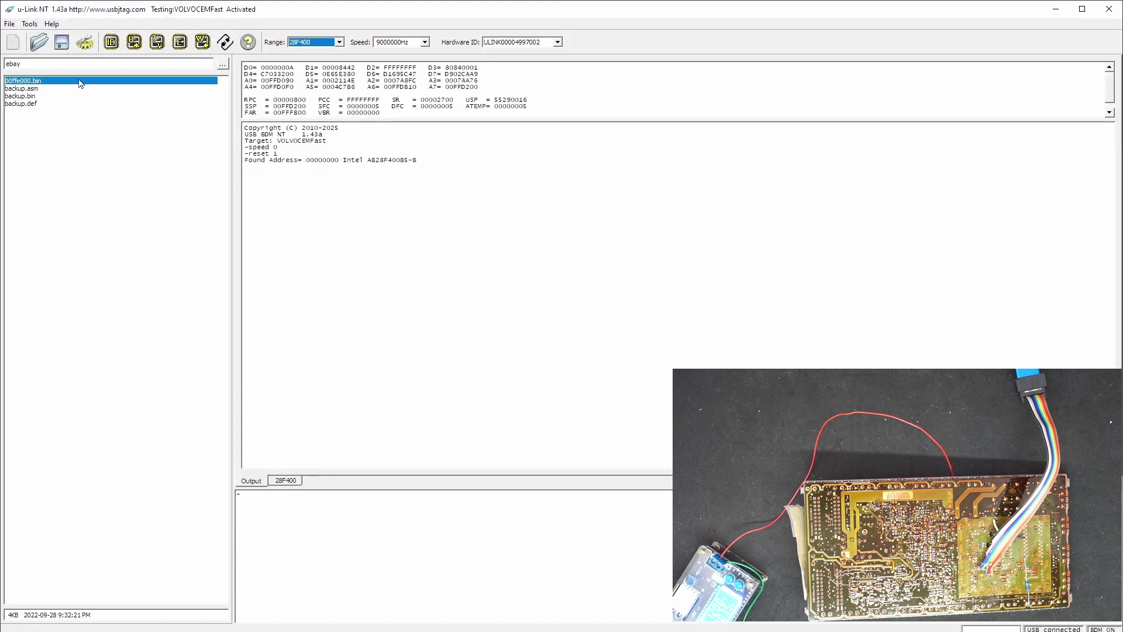
double_click(35, 97)
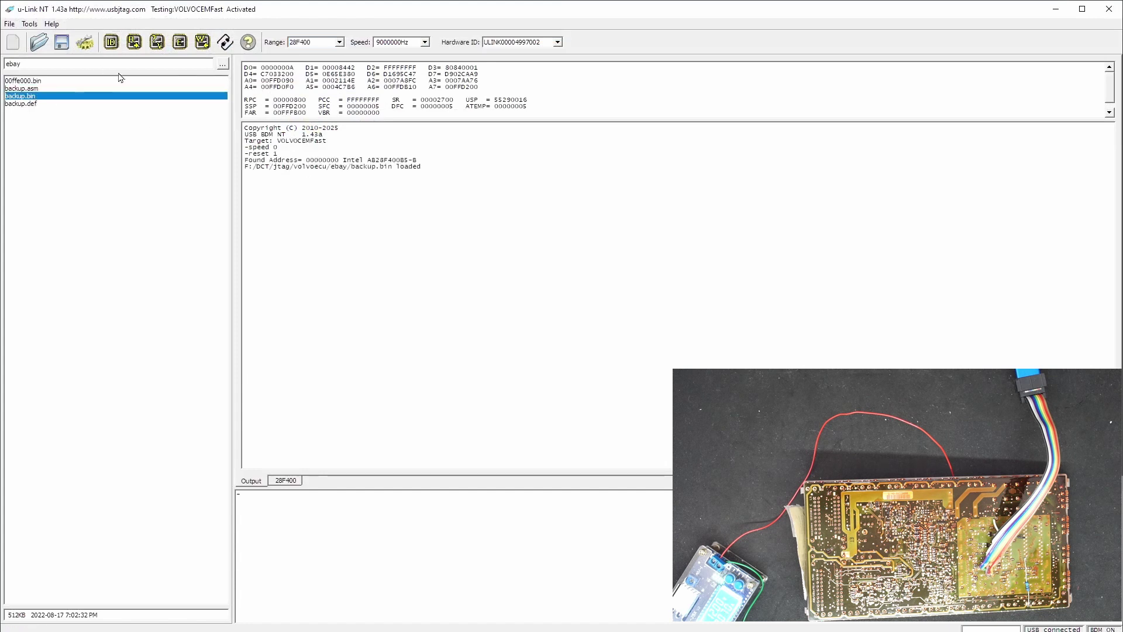
left_click(157, 45)
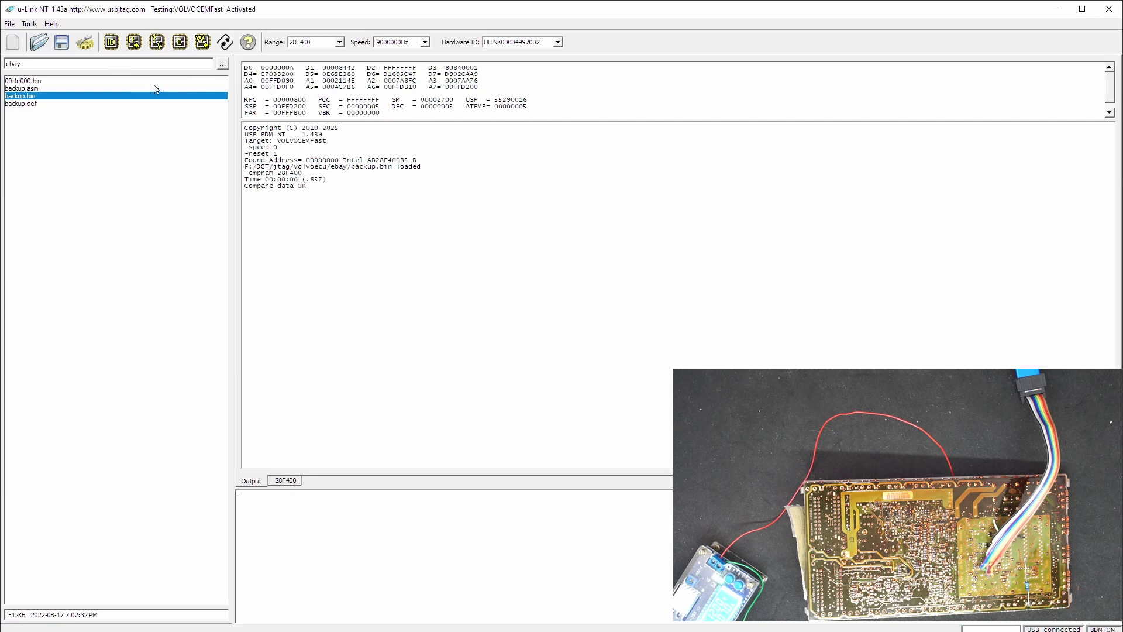
Step: Quit u-Link NT and return to Notepad++
left_click(9, 24)
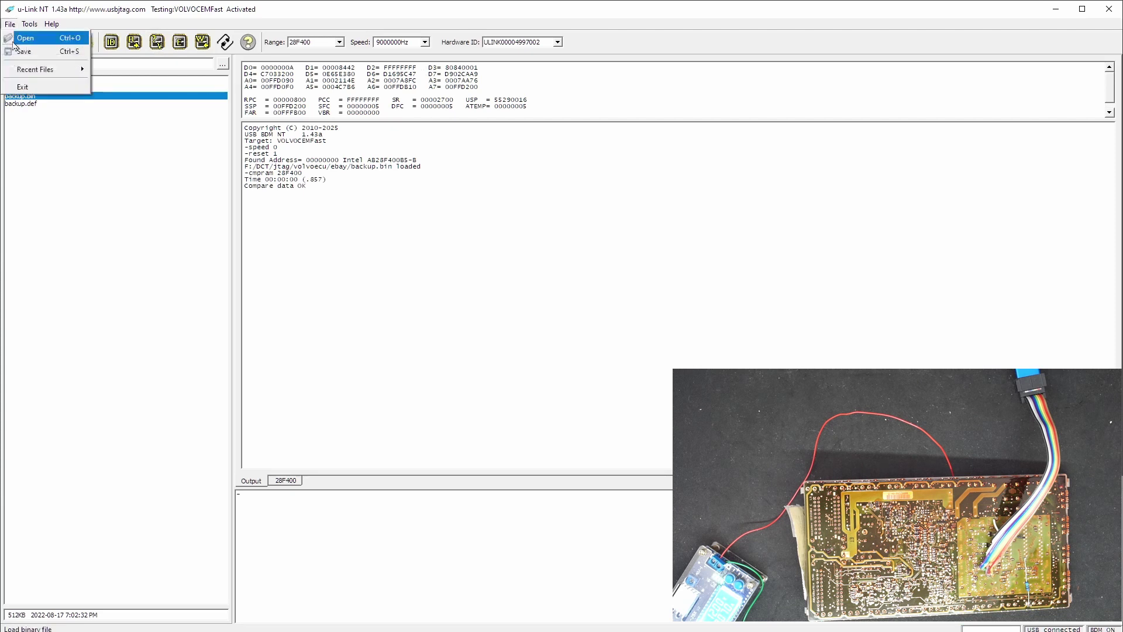
left_click(17, 87)
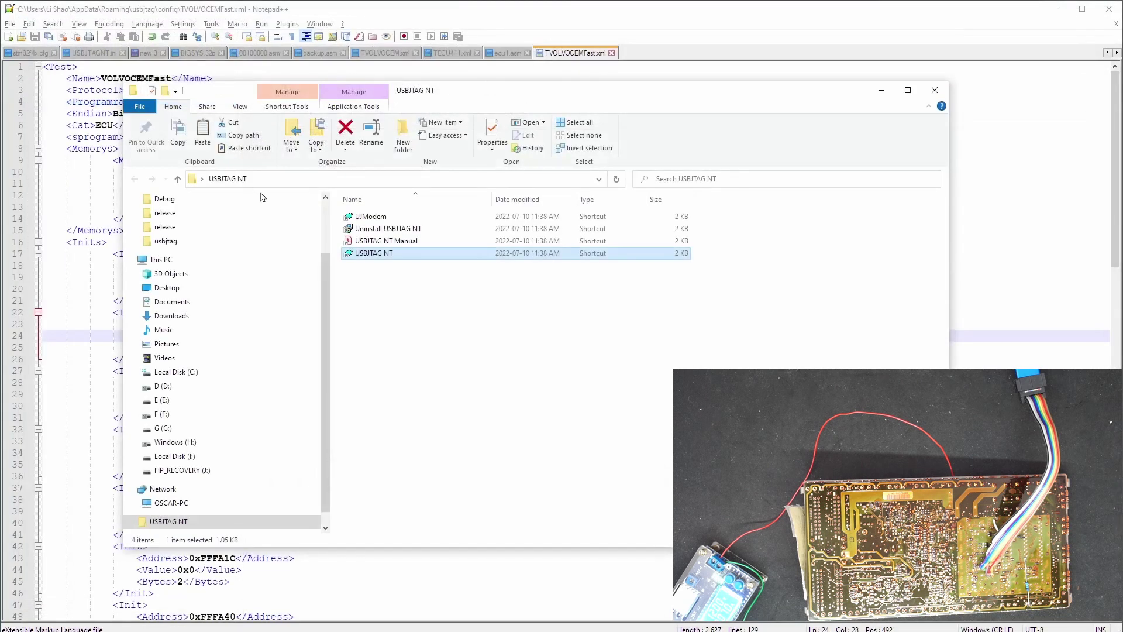
left_click(195, 9)
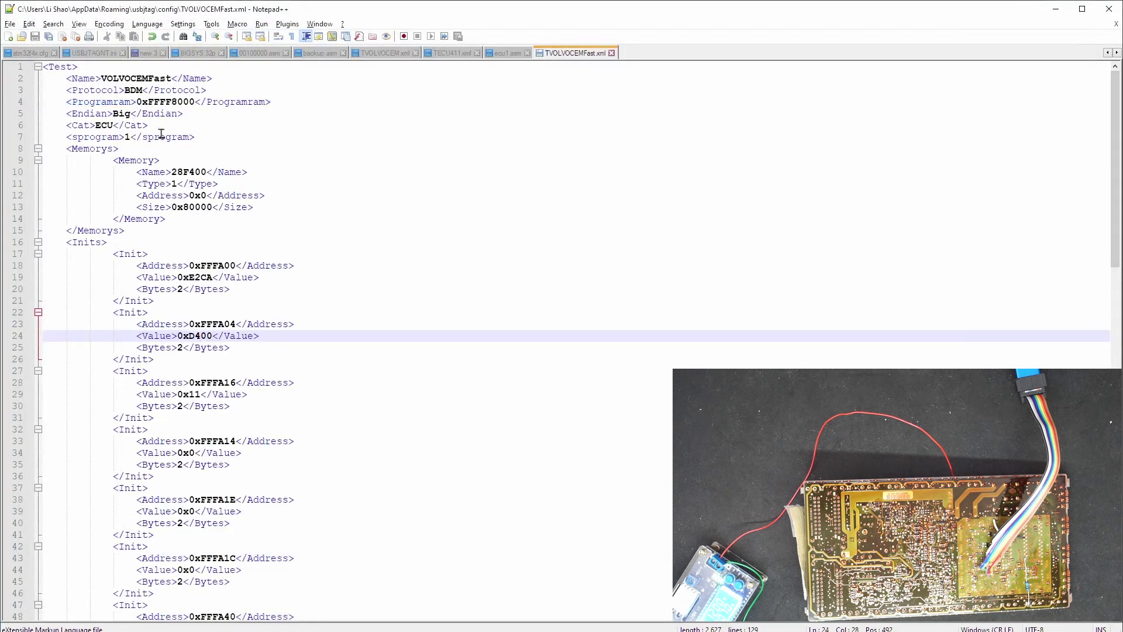
Step: Delete the <sprogram> line on line 7 of TVOLVOCEMFast.xml and view backup.asm
left_click(162, 135)
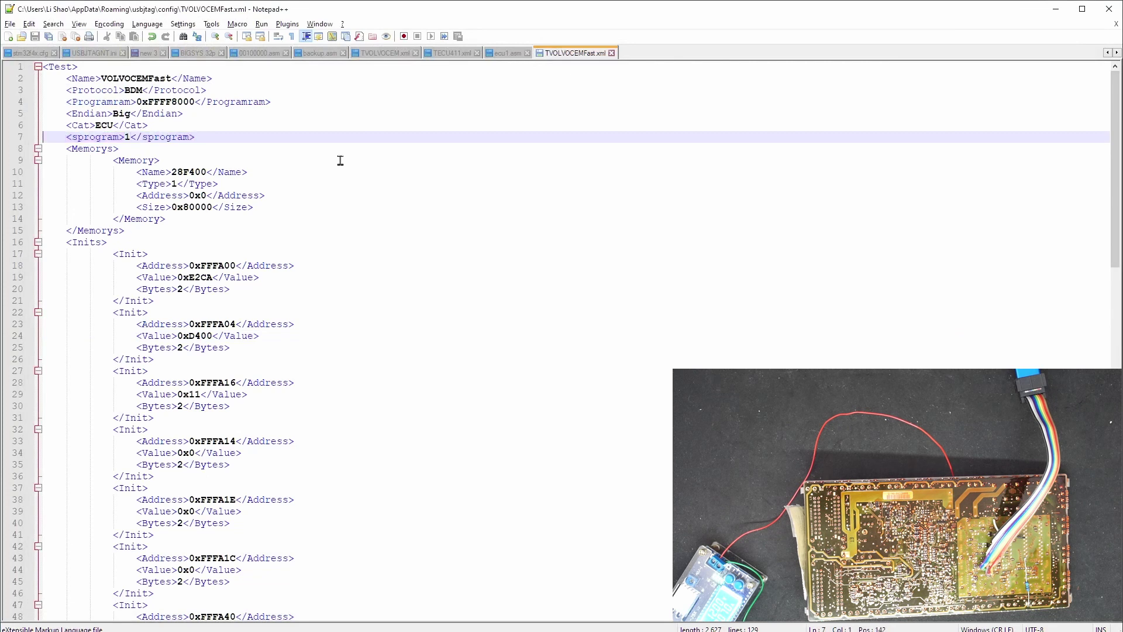
key("ctrl+l")
key("Up")
key("Up")
key("Up")
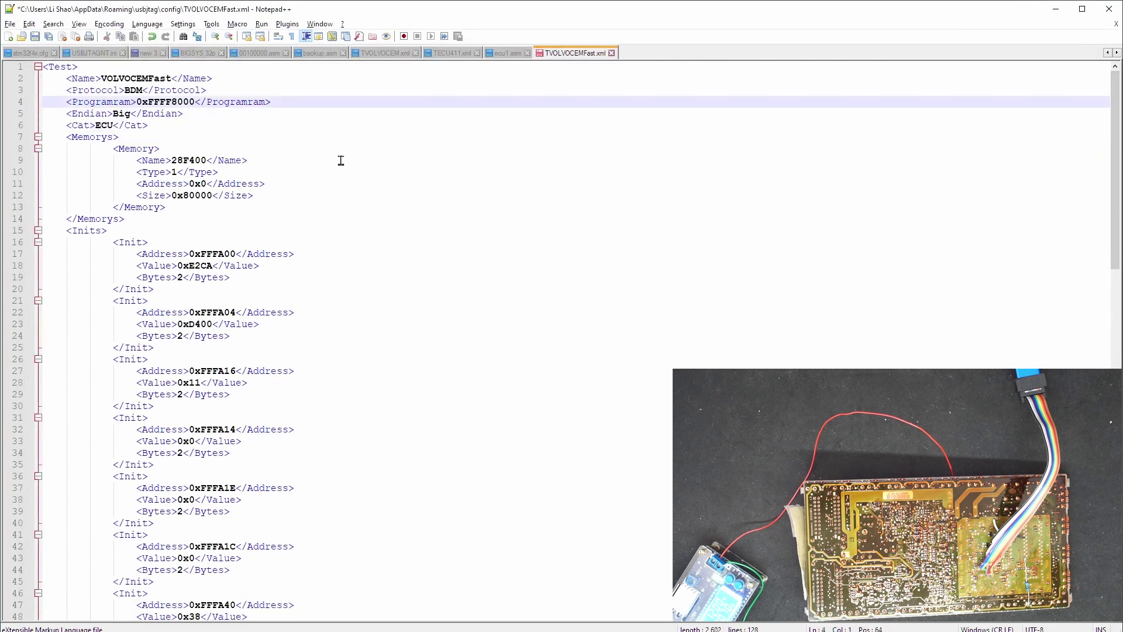
left_click(326, 57)
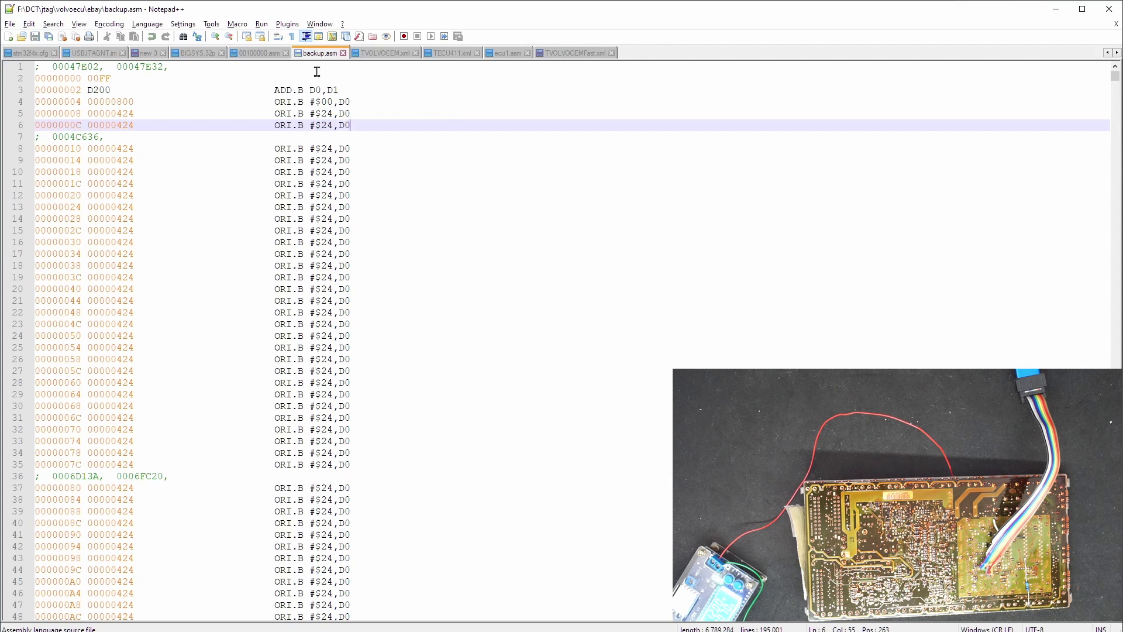
Step: Find address 00800 in backup.asm and review the startup MOVE.W register writes
left_click(331, 141)
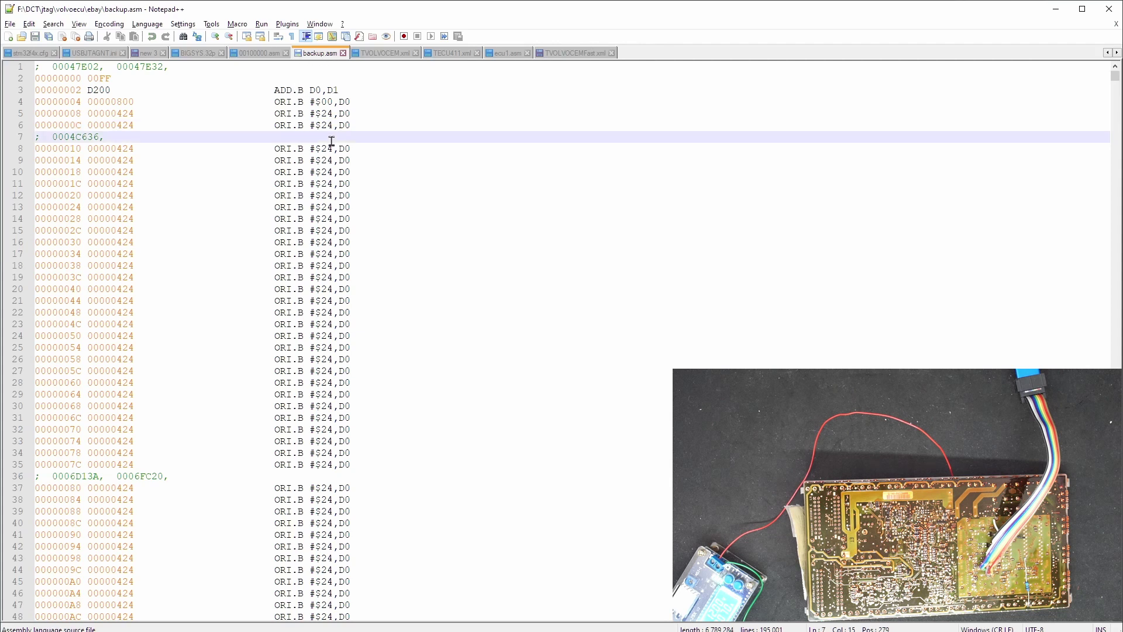
key("ctrl+f")
type("00800")
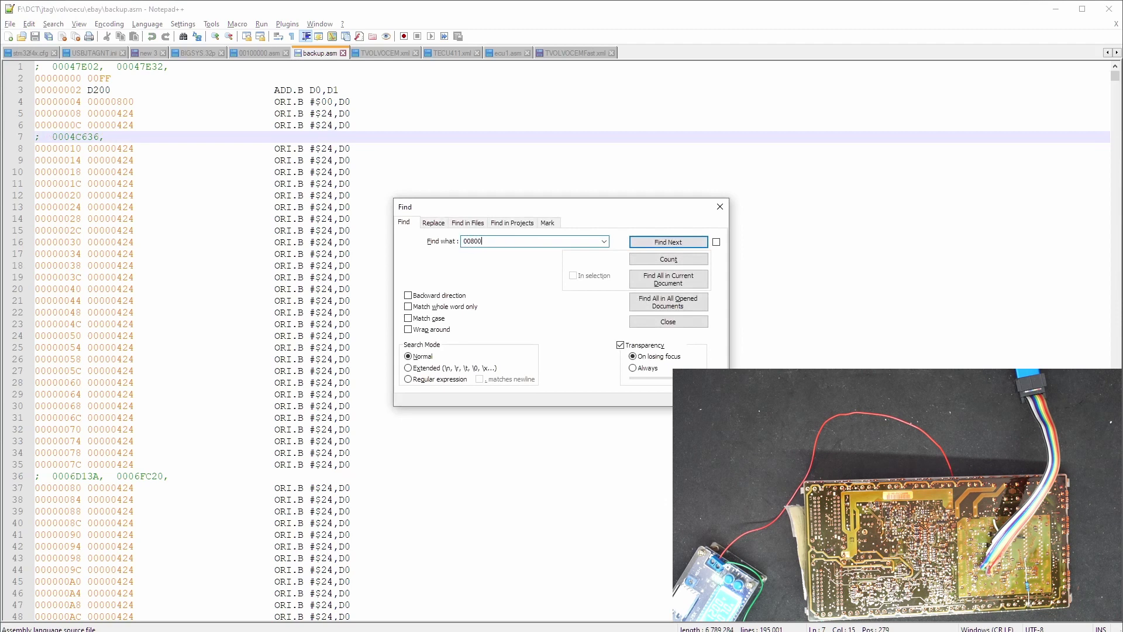
key("Return")
key("Escape")
scroll(354, 214, "down", 3)
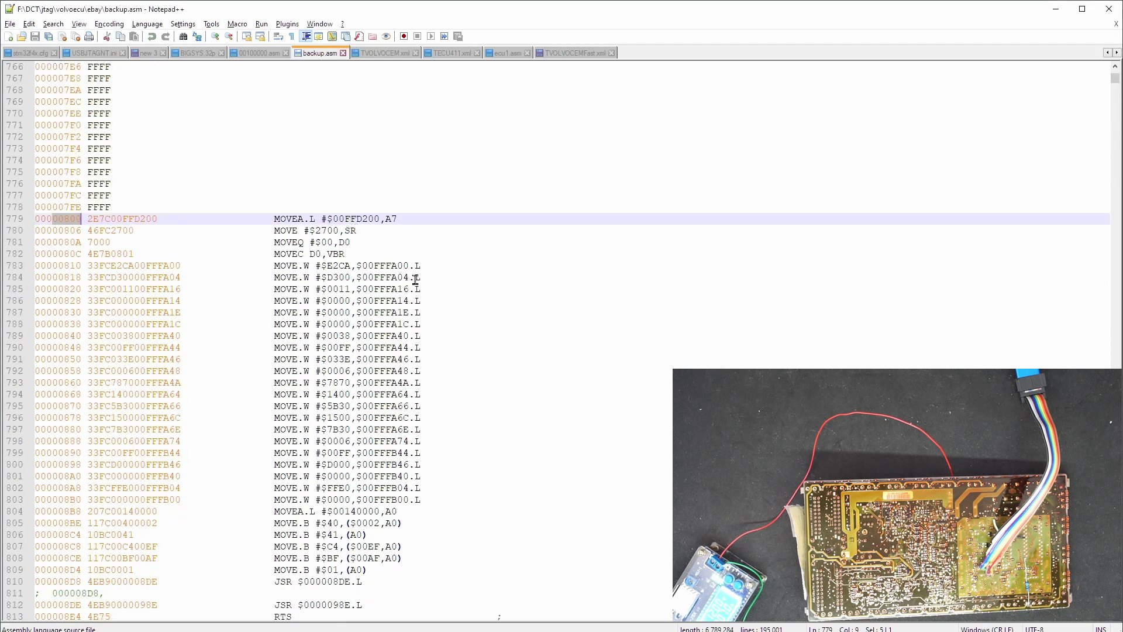
scroll(404, 293, "down", 1)
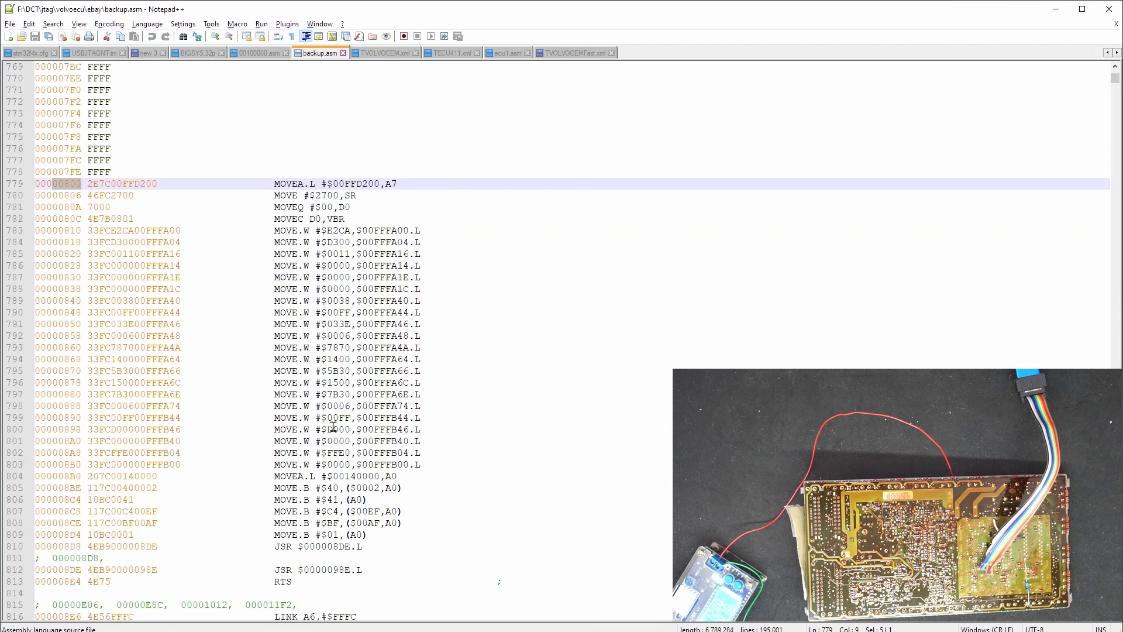
Step: Mark FB4 of $00FFFB44, then place the caret after 0x in TVOLVOCEMFast.xml's Programram value
left_click_drag(387, 417, 404, 417)
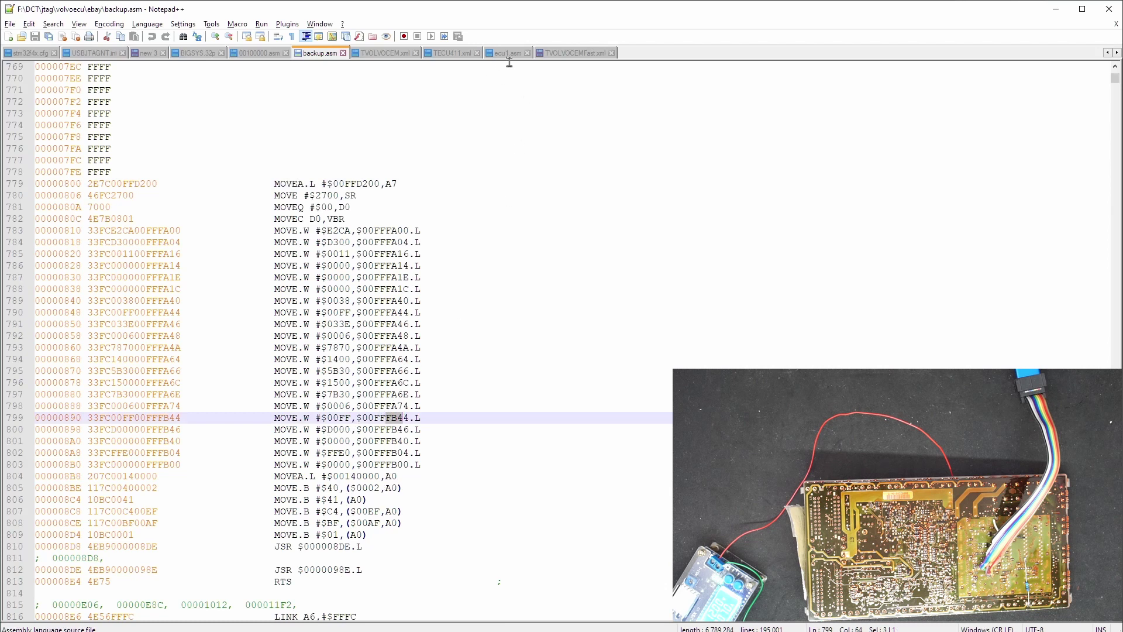
left_click(564, 54)
left_click(148, 102)
Step: Change Programram to 0xFFD000 and save TVOLVOCEMFast.xml
type("FFD0FFFF8000</Programram>")
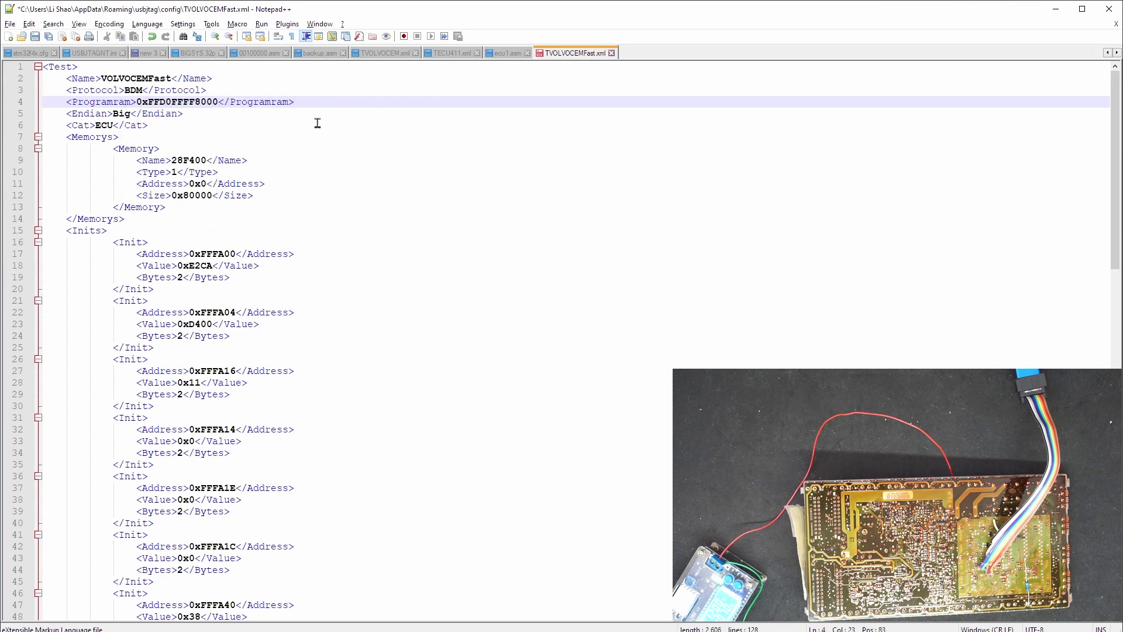
key("Delete")
key("Delete")
key("Delete")
type("00")
key("Delete")
key("Delete")
key("Delete")
key("ctrl+s")
Step: Relaunch u-Link NT, load backup.bin and detect the Intel AB28F400BS-B chip
key("alt+Tab")
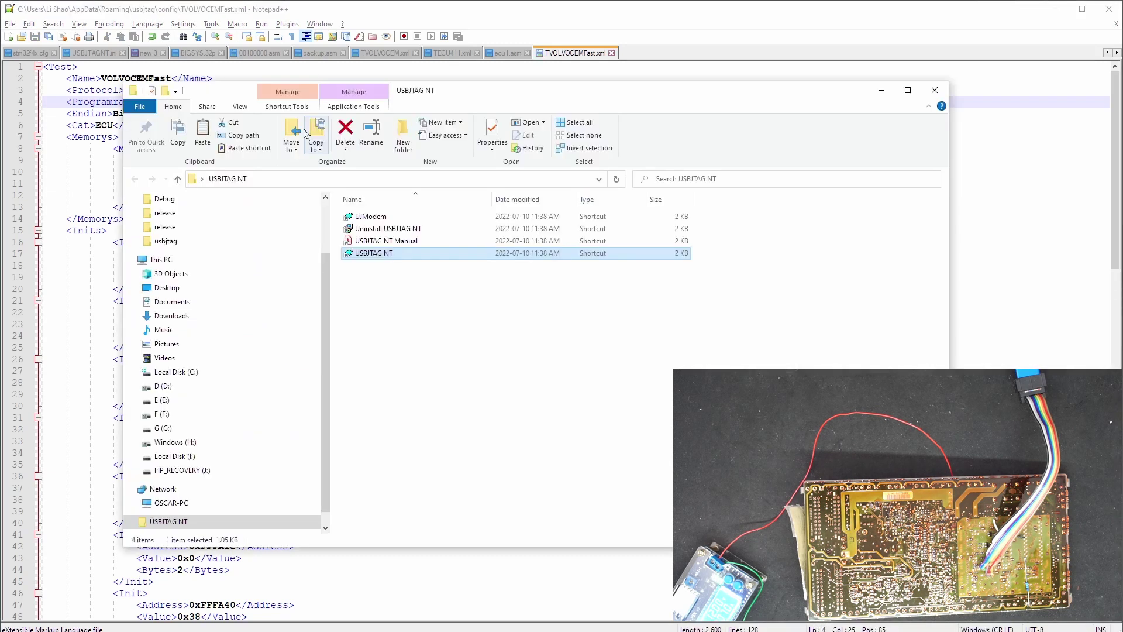
double_click(379, 253)
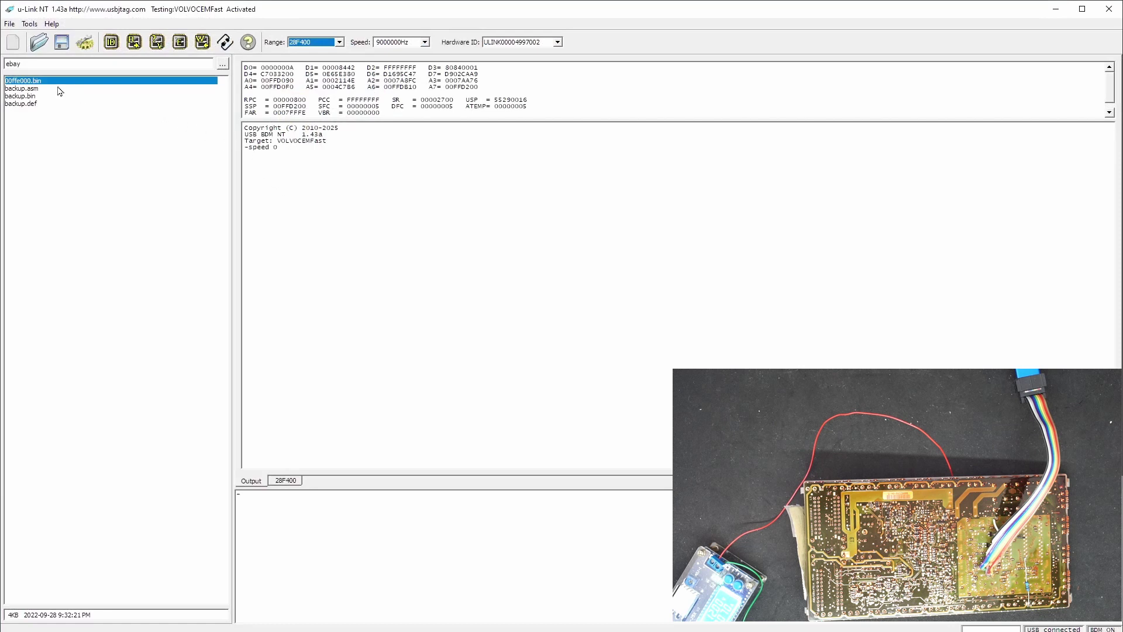
double_click(33, 96)
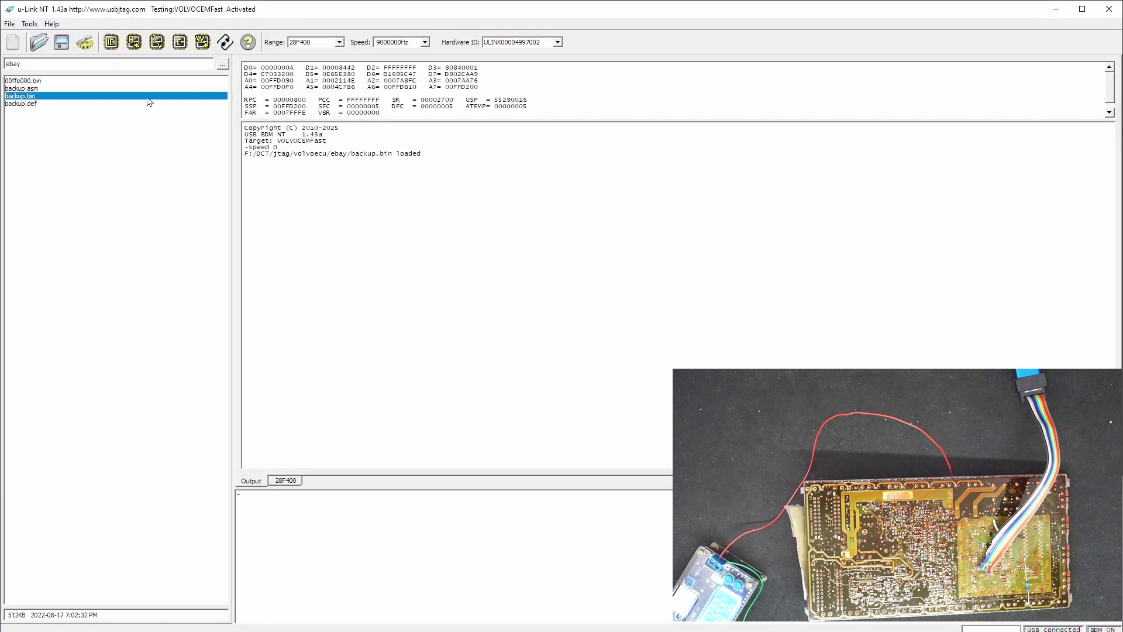
left_click(113, 46)
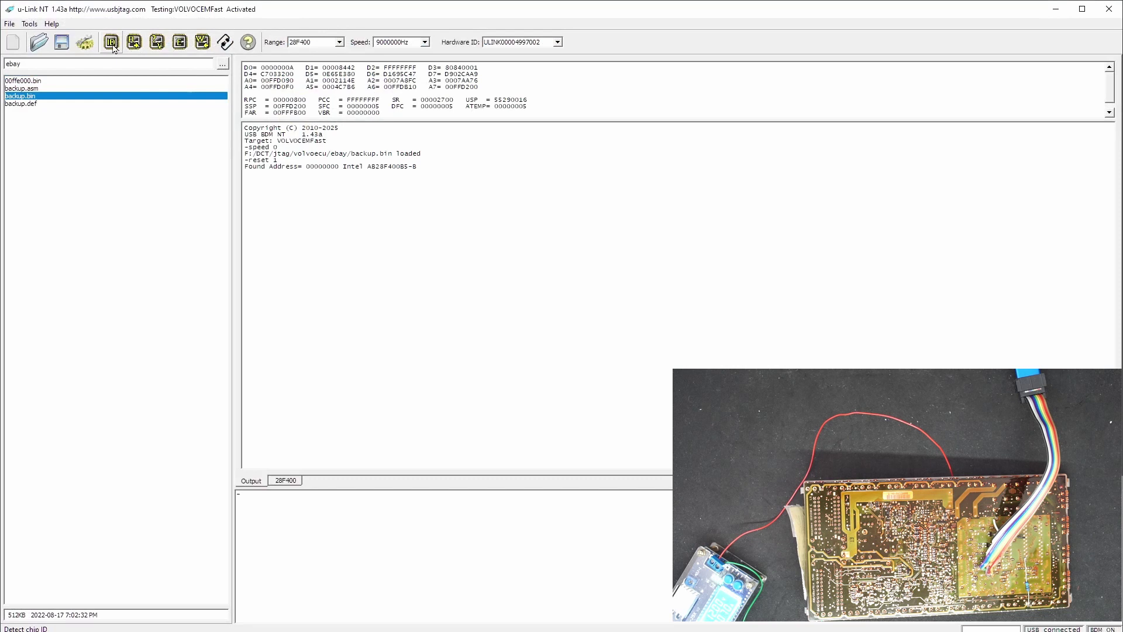
Step: Decline the Write prompt with No and list the active VOLVOCEMFast configuration via -CONFIGSHOW
left_click(203, 43)
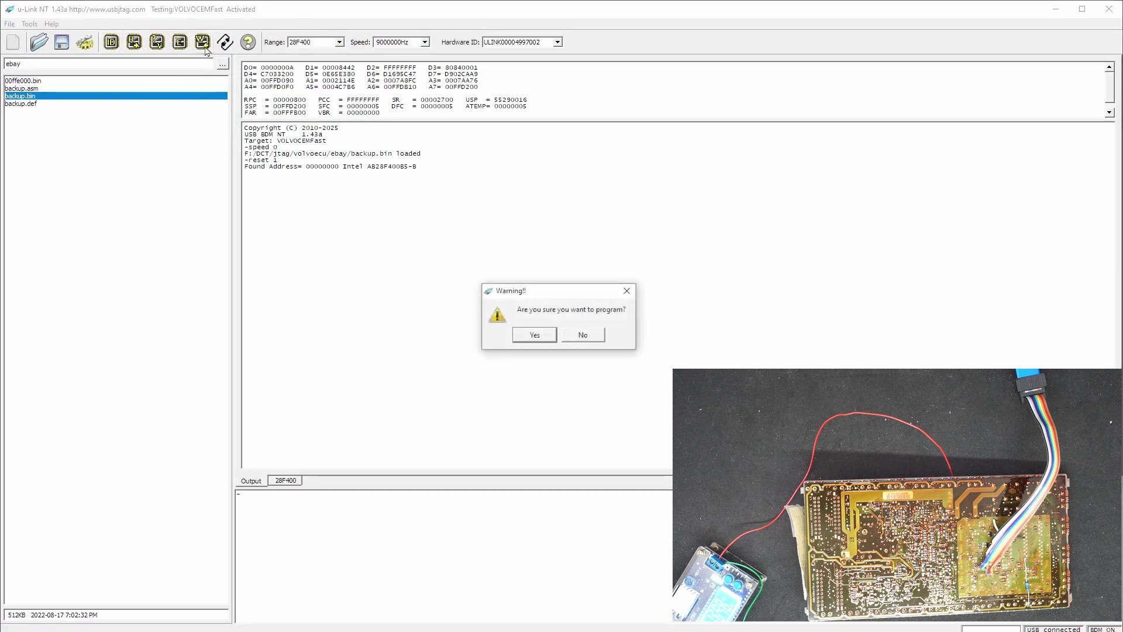
left_click(592, 331)
type("CONFIGSHOW")
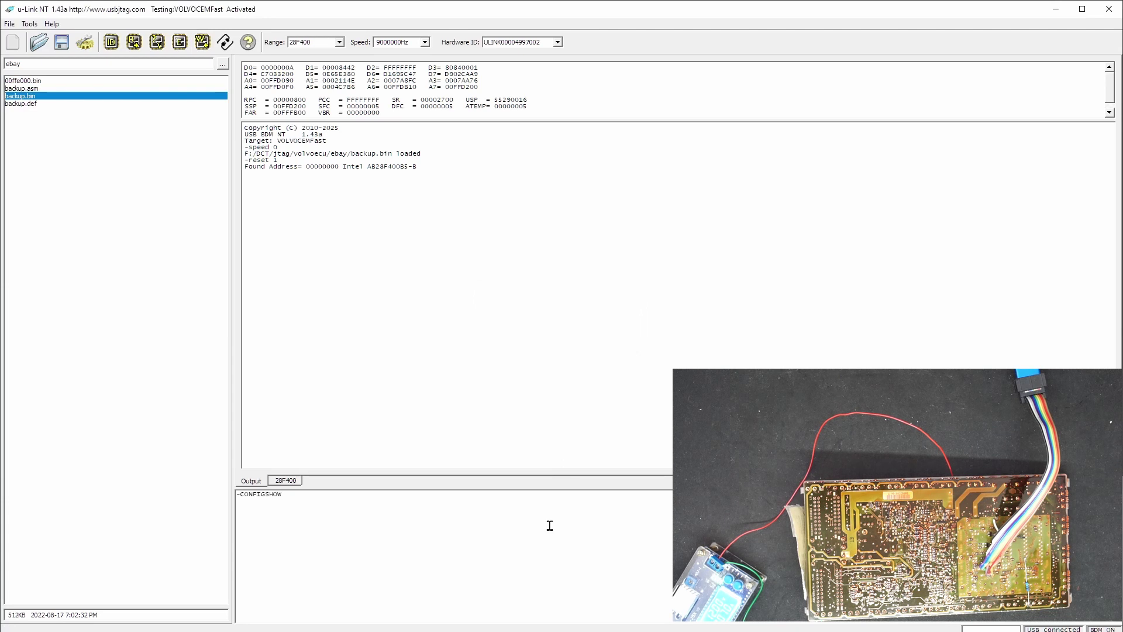
key("Return")
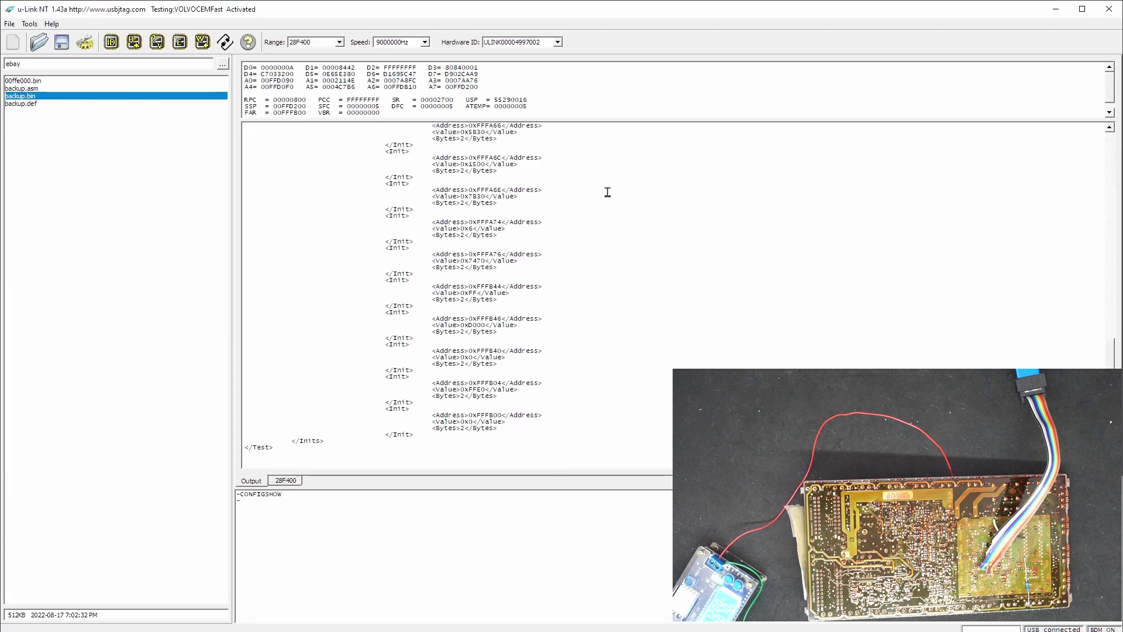
scroll(608, 192, "up", 15)
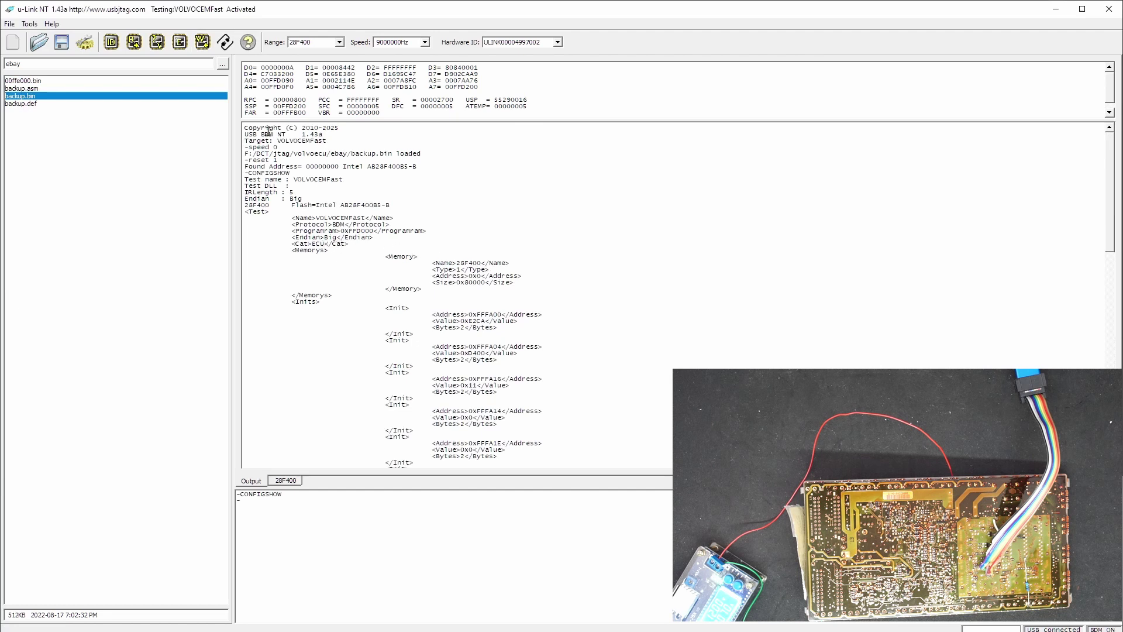
Step: Program backup.bin into the 28F400 flash, confirming Yes; erase completes in 00:00:02
left_click(207, 49)
left_click(524, 331)
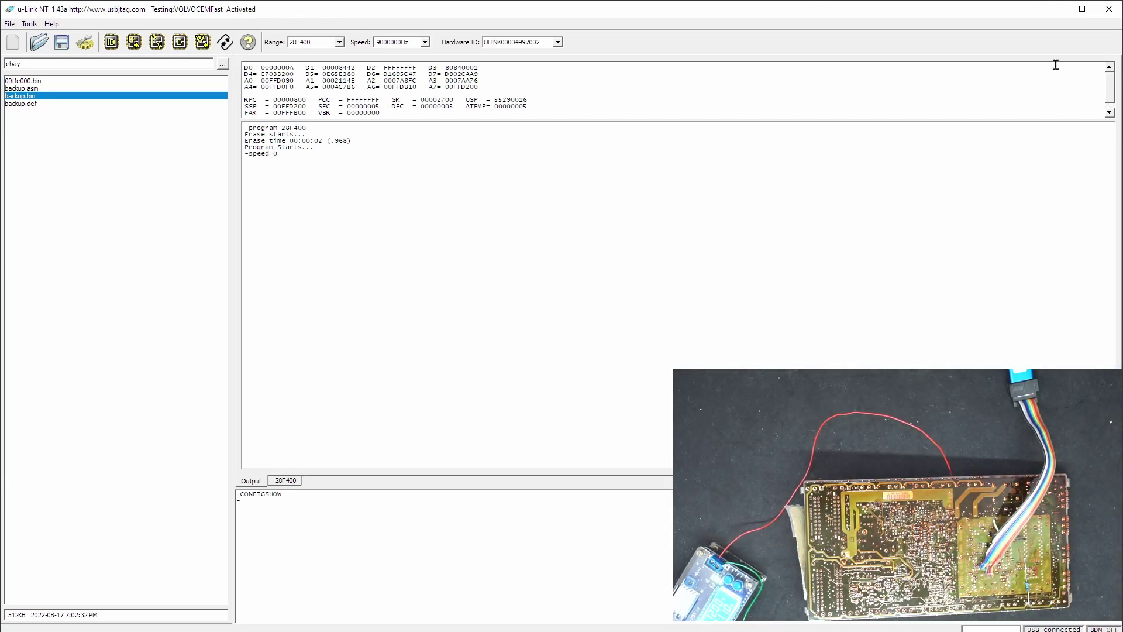
Step: Close u-Link NT and switch to the MC68331 reference manual
left_click(1109, 9)
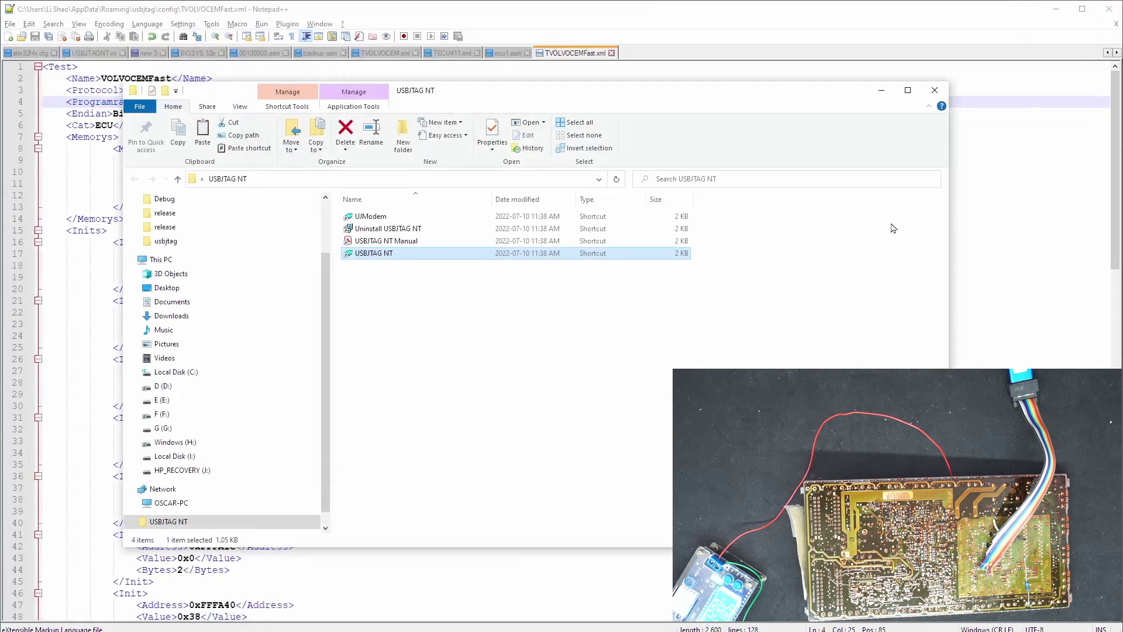
left_click(977, 230)
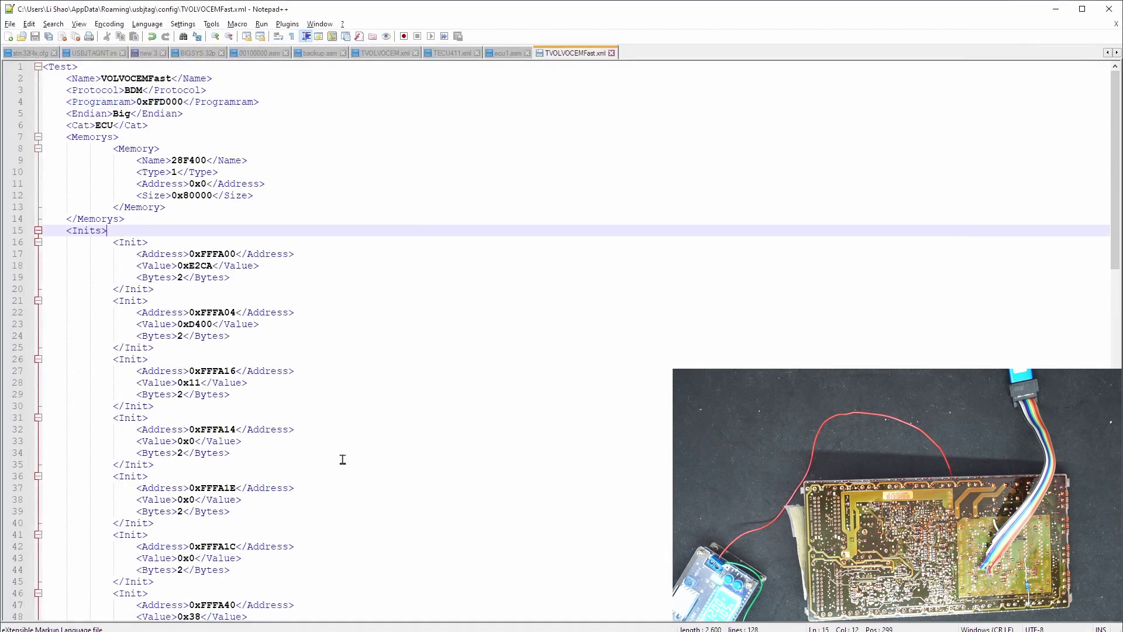
key("alt+Tab")
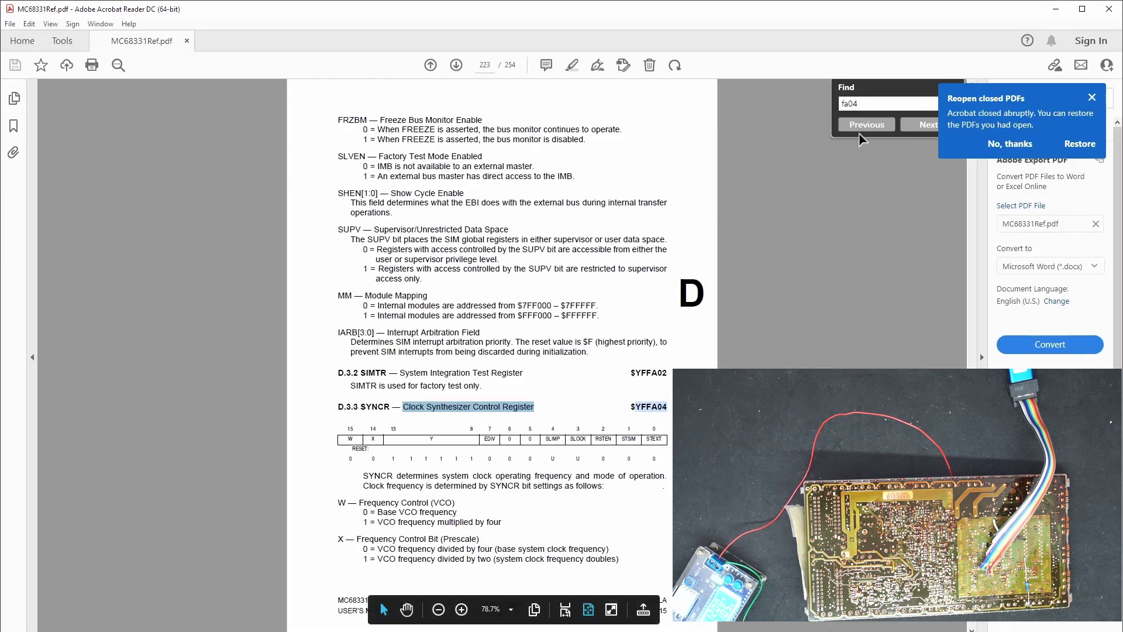
Step: Search the manual for fa21 to reach the SYPCR register at $YFFA21 on page 227
left_click(873, 101)
left_click_drag(874, 101, 830, 102)
type("fa21")
key("Return")
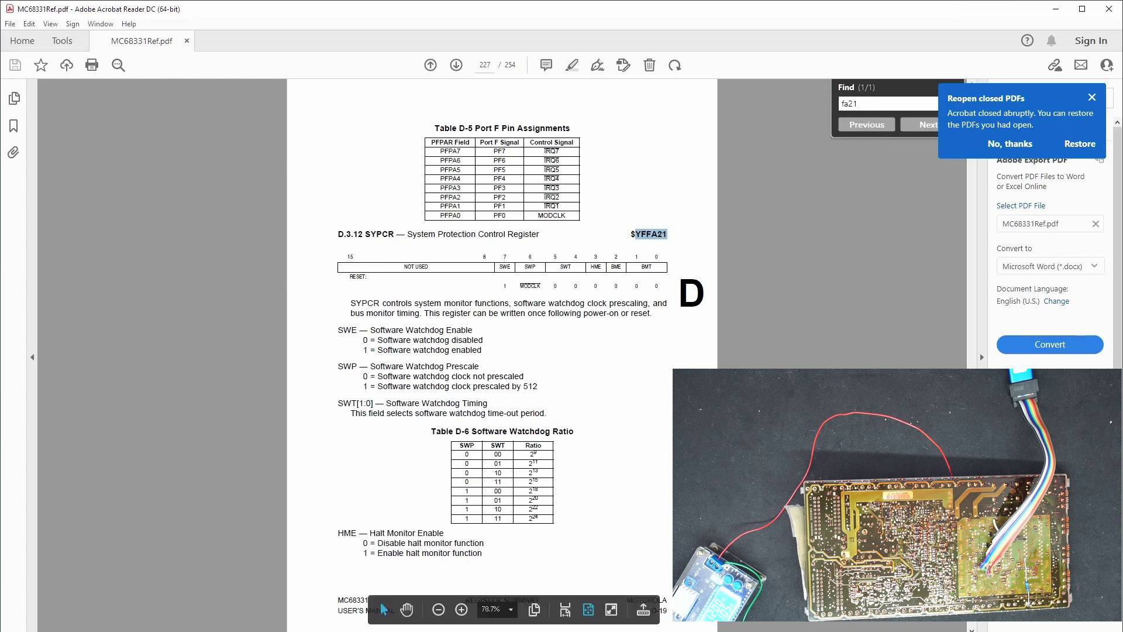
Step: Duplicate the first <Init> block in TVOLVOCEMFast.xml above itself
key("alt+Tab")
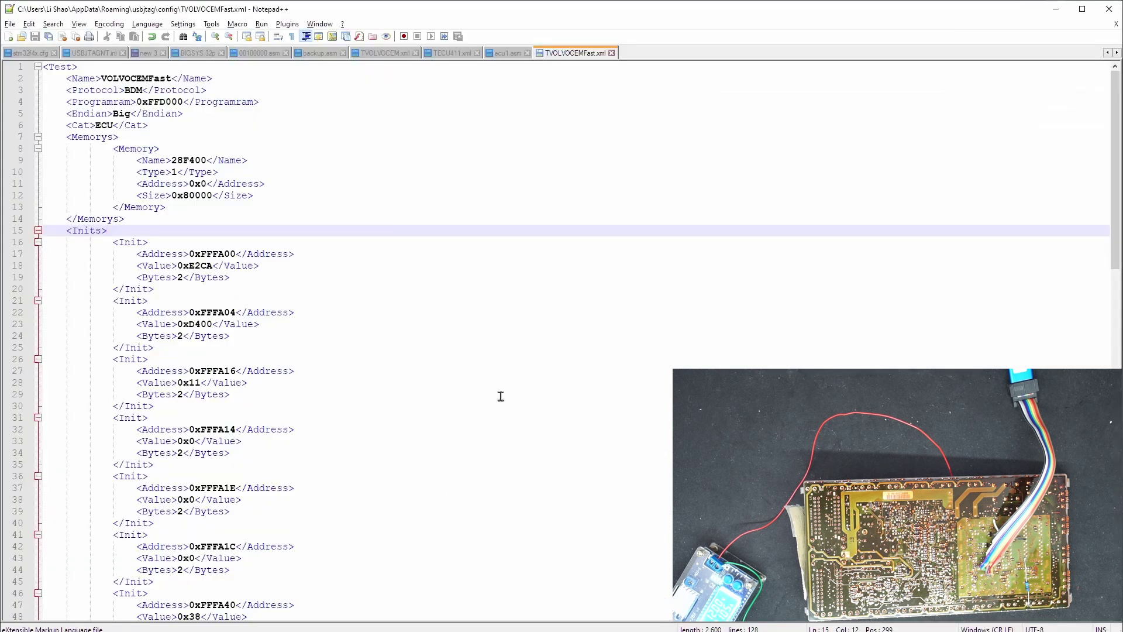
left_click(476, 256)
key("Up")
key("Home")
key("shift+Down")
key("shift+Down")
key("shift+Down")
key("shift+Down")
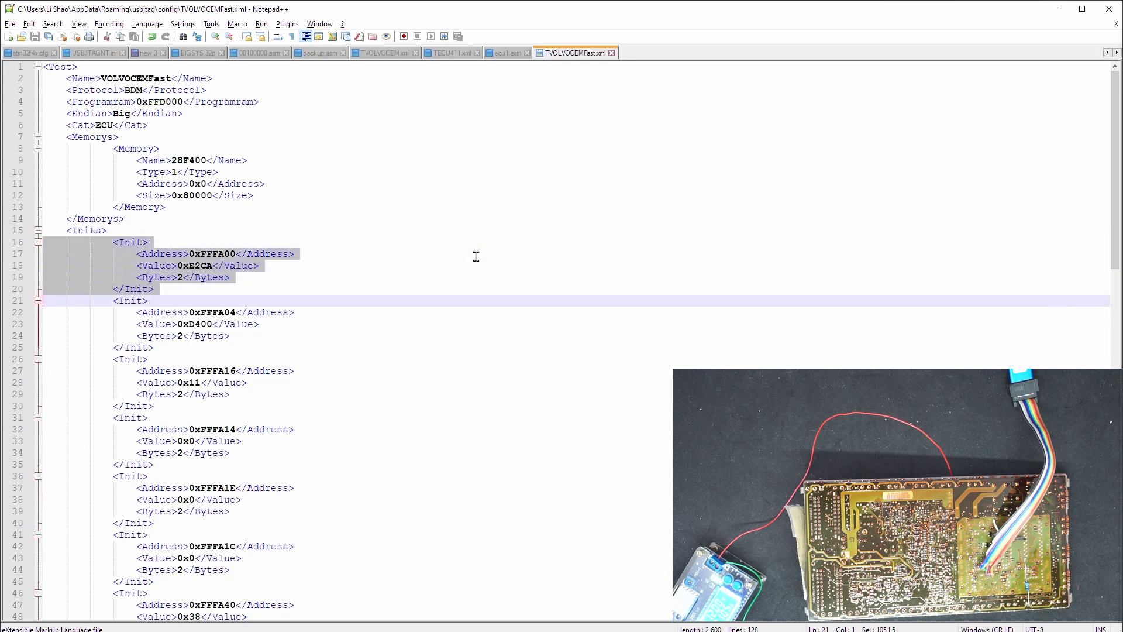
key("ctrl+c")
key("Up")
key("Up")
key("Up")
key("ctrl+v")
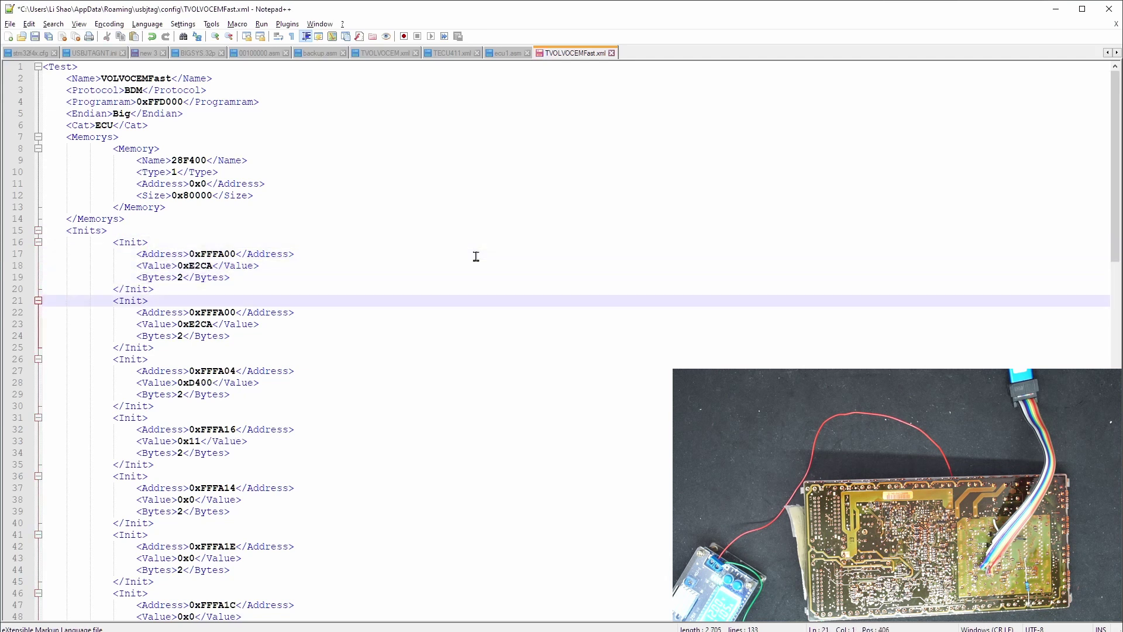
Step: Set the new Init entry's Address to 0xFFFA21 and Value to 0x0
key("Up")
key("Up")
key("Up")
key("End")
key("Left")
key("Left")
key("Left")
key("Left")
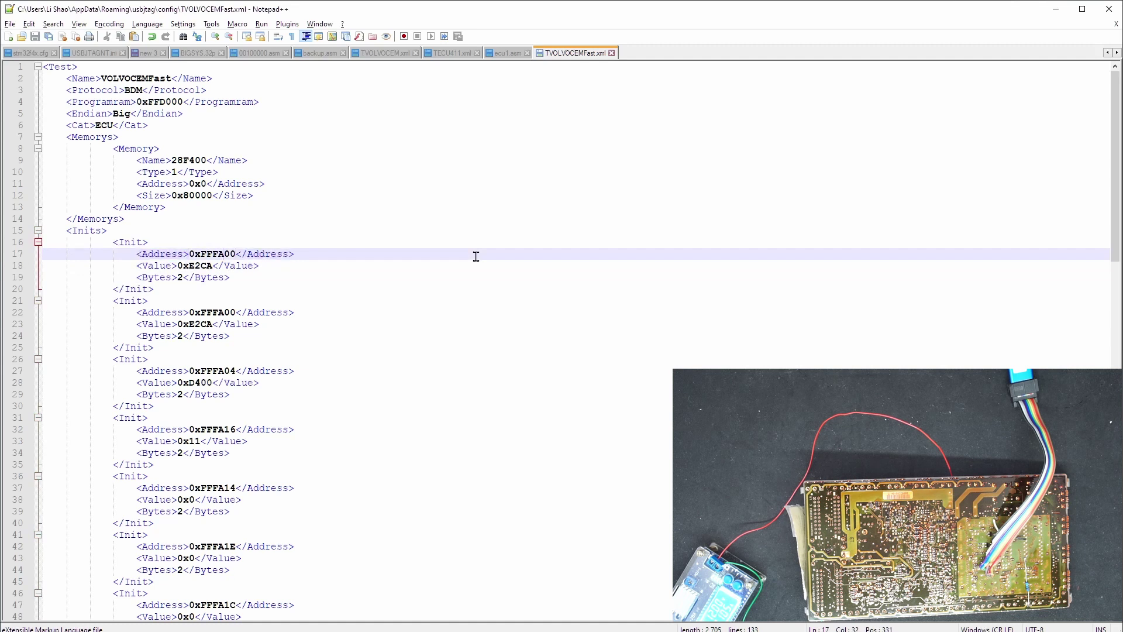
key("Delete")
key("Delete")
type("21")
key("Down")
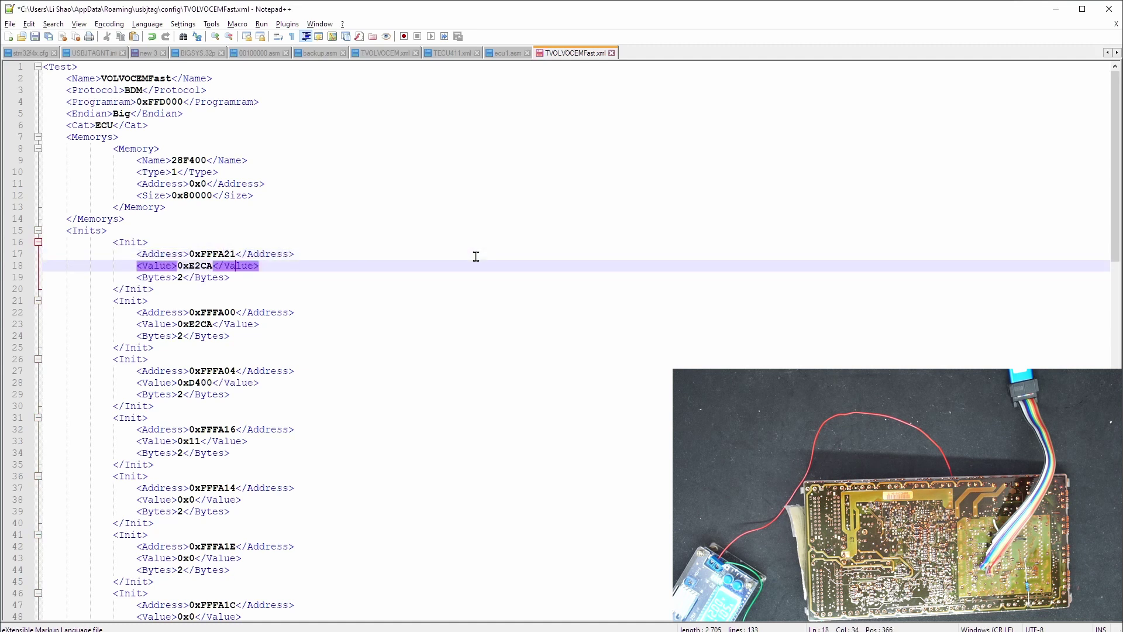
key("Left")
key("Left")
key("Left")
key("BackSpace")
key("Delete")
key("Delete")
key("Delete")
type("0")
Step: Change the new entry's Bytes from 2 to 1 and save the XML
key("Down")
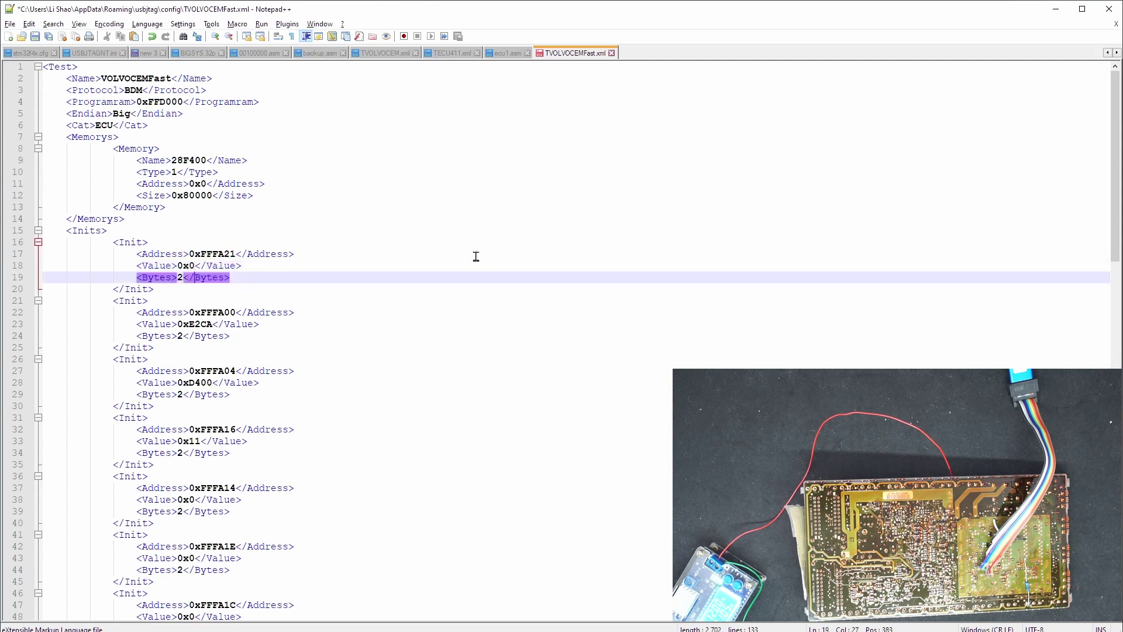
key("Left")
key("Left")
key("Left")
type("1")
key("Delete")
key("ctrl+s")
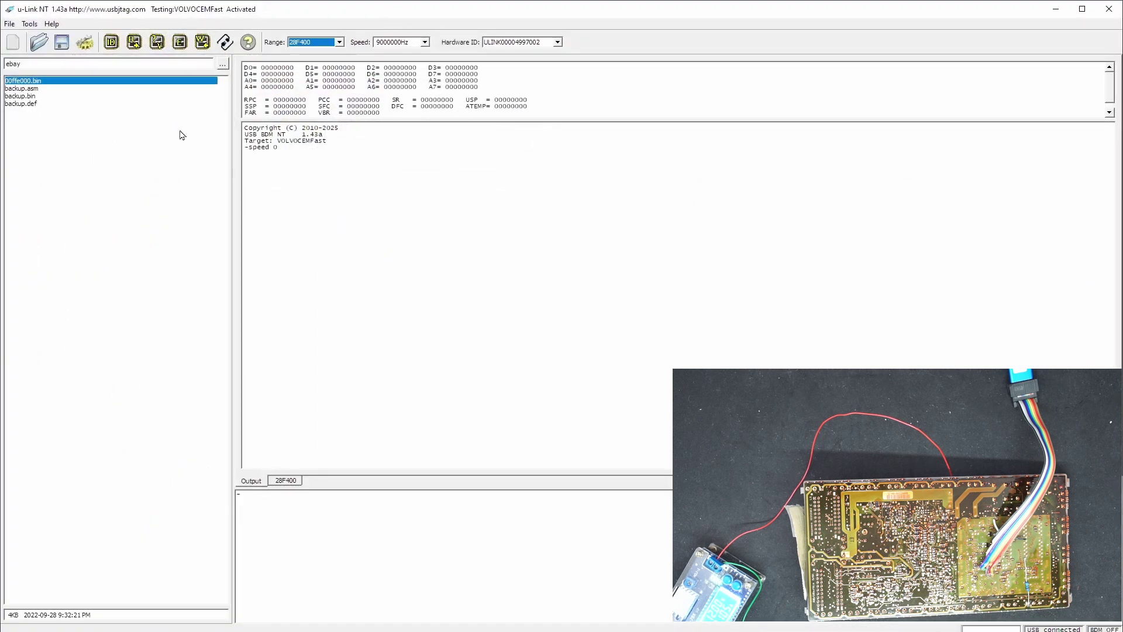
Step: Detect the chip, select backup.bin and program the 28F400, reaching program pass at 126.00 KB/s
left_click(115, 46)
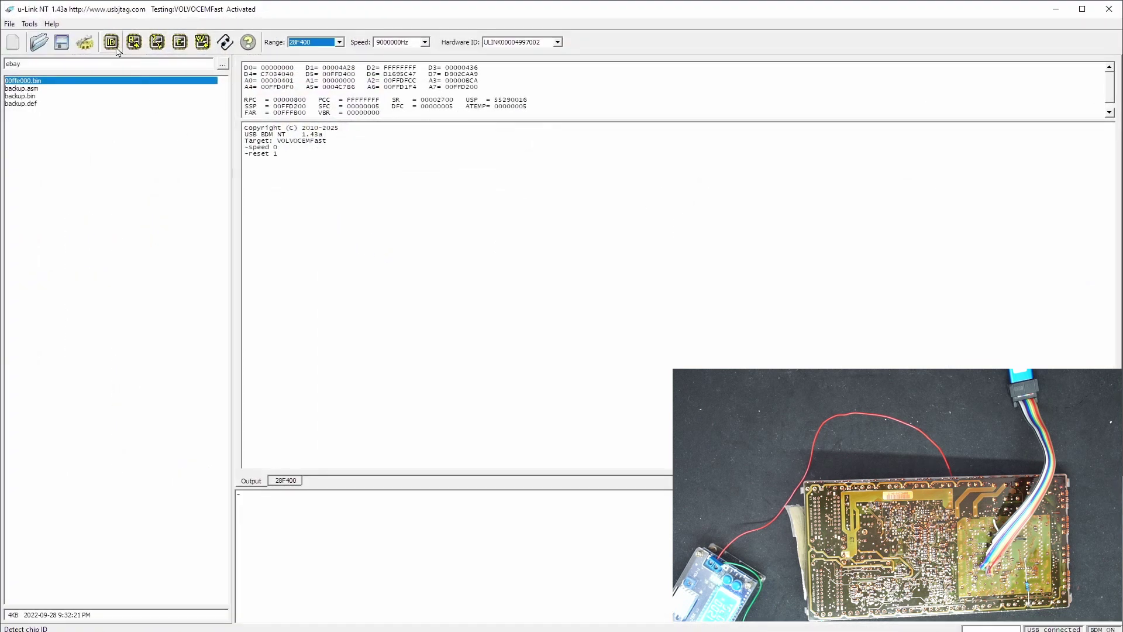
left_click(29, 96)
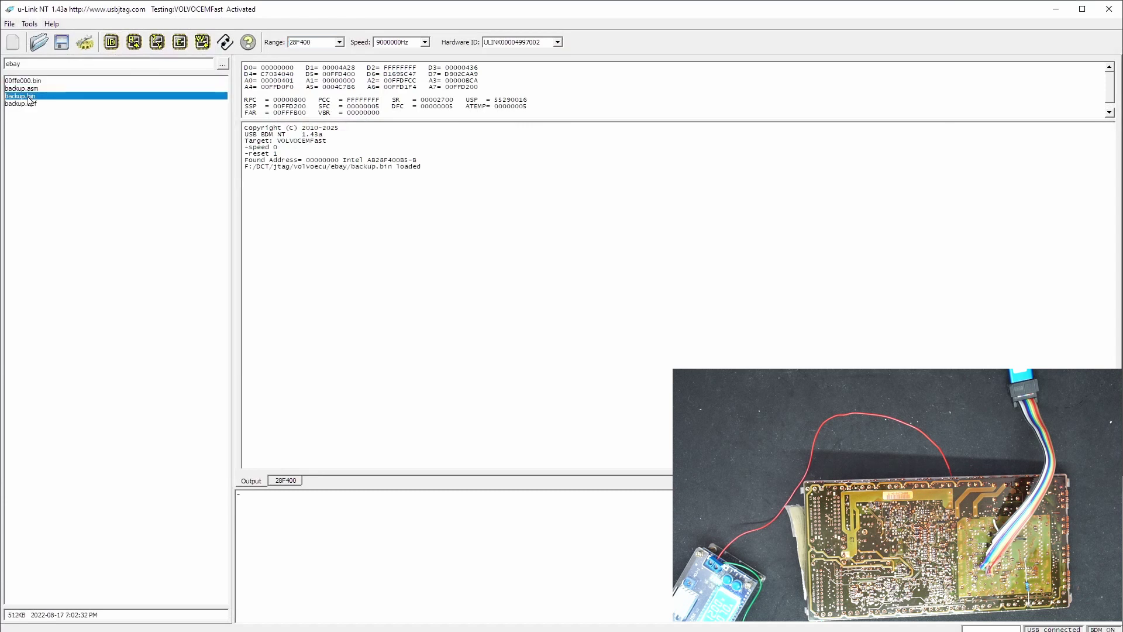
left_click(202, 41)
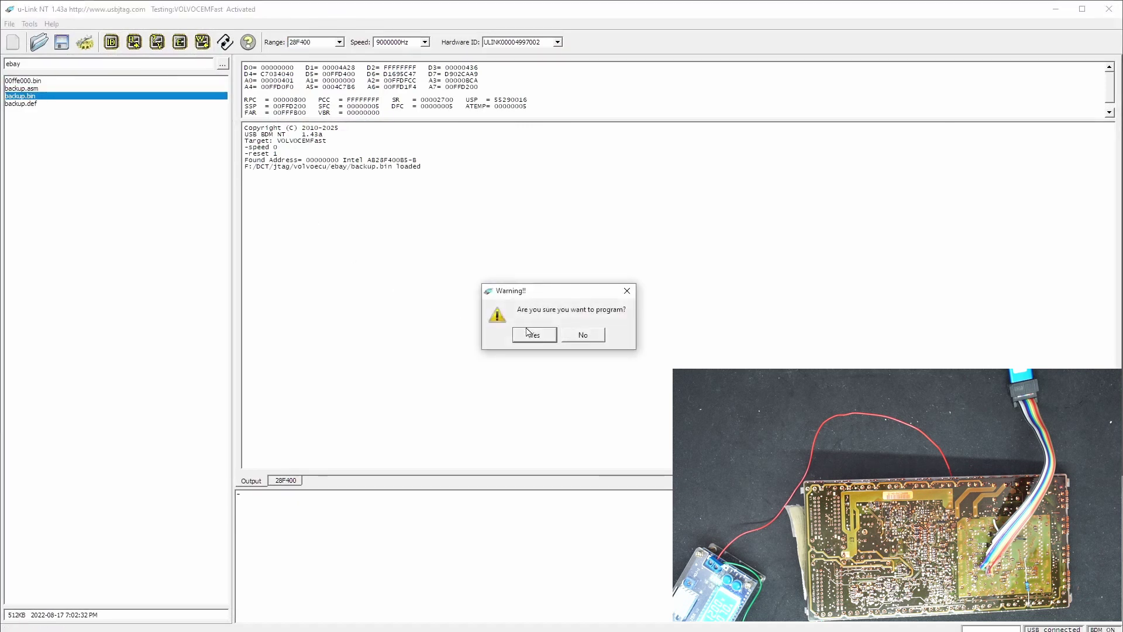
left_click(532, 333)
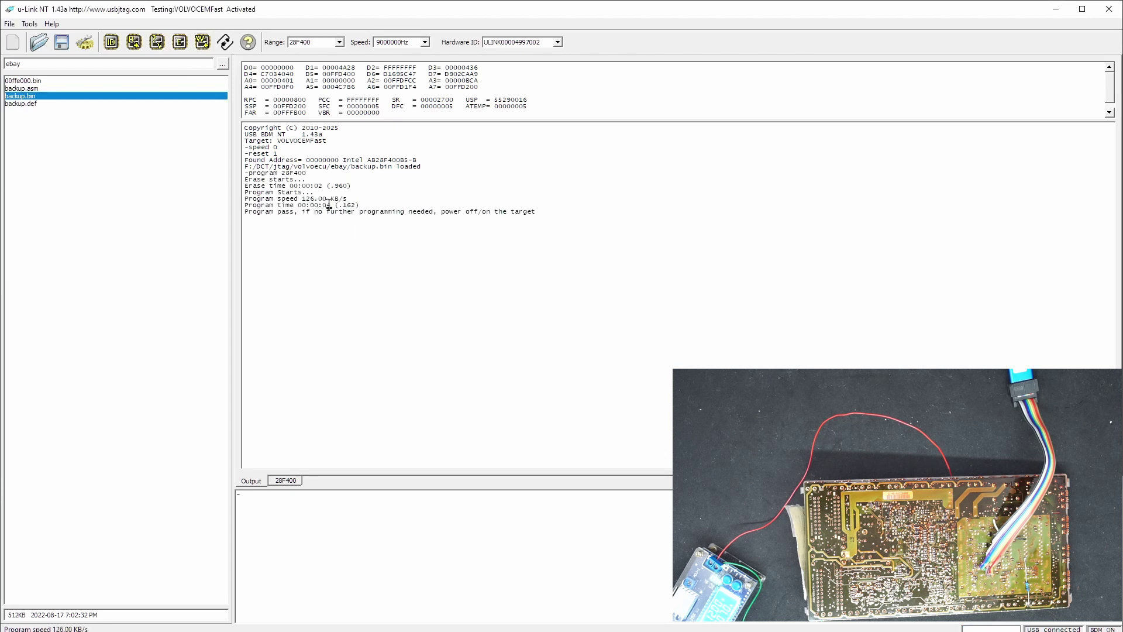
Step: Run the -cmpram 28F400 compare against backup.bin, getting Compare data OK
left_click(157, 42)
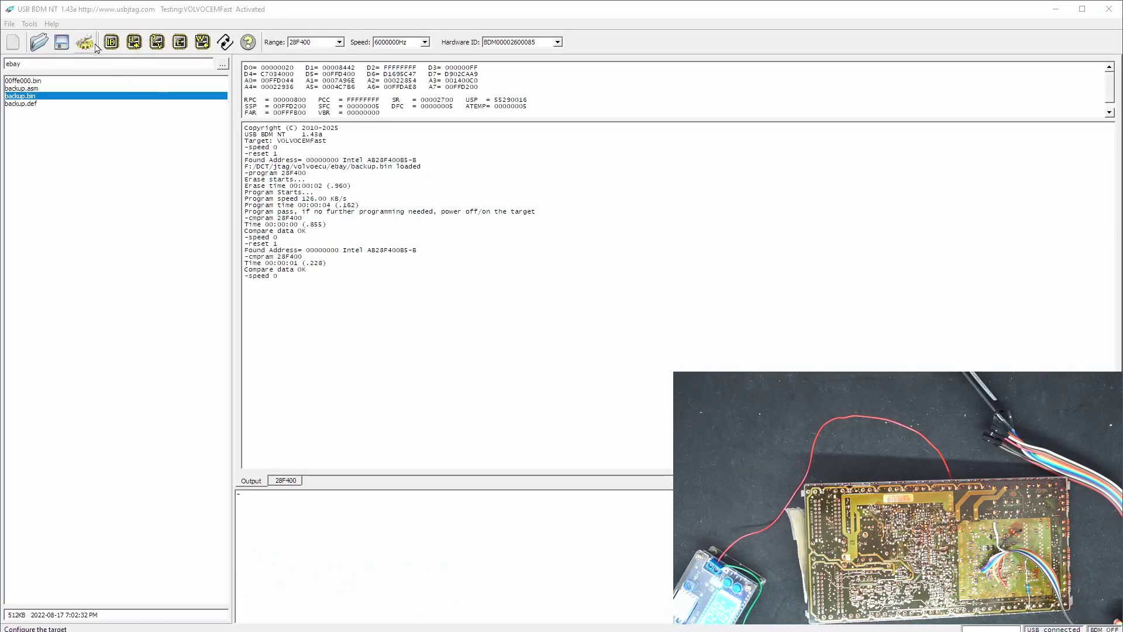
Step: Read the chip ID, load backup.bin and compare the 28F400 flash, getting Compare data OK
left_click(113, 44)
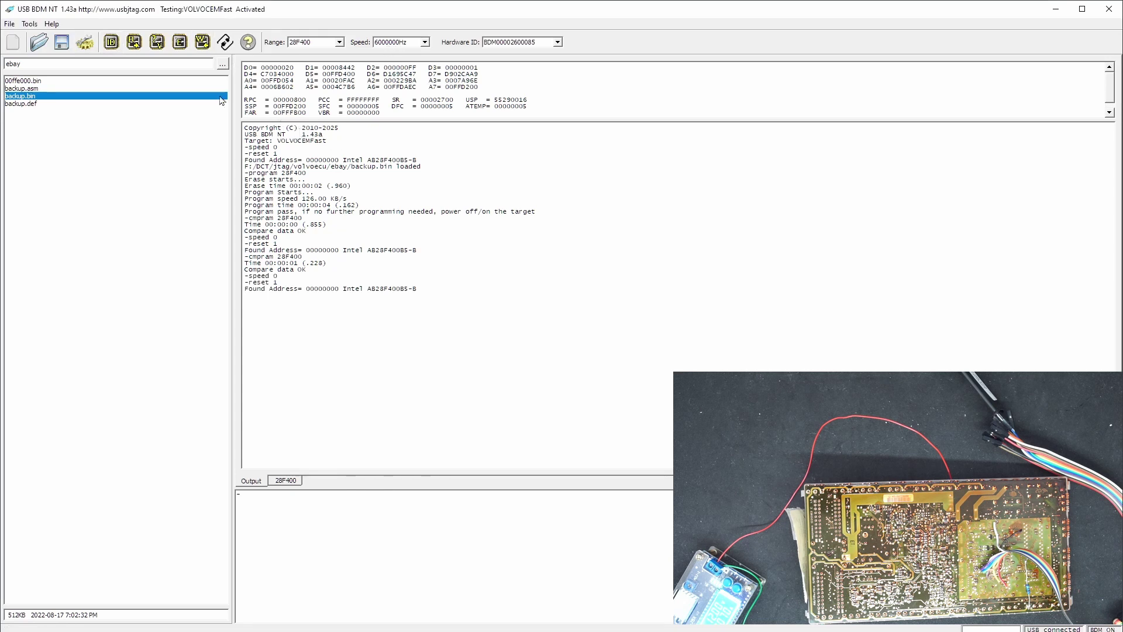
double_click(174, 99)
left_click(158, 44)
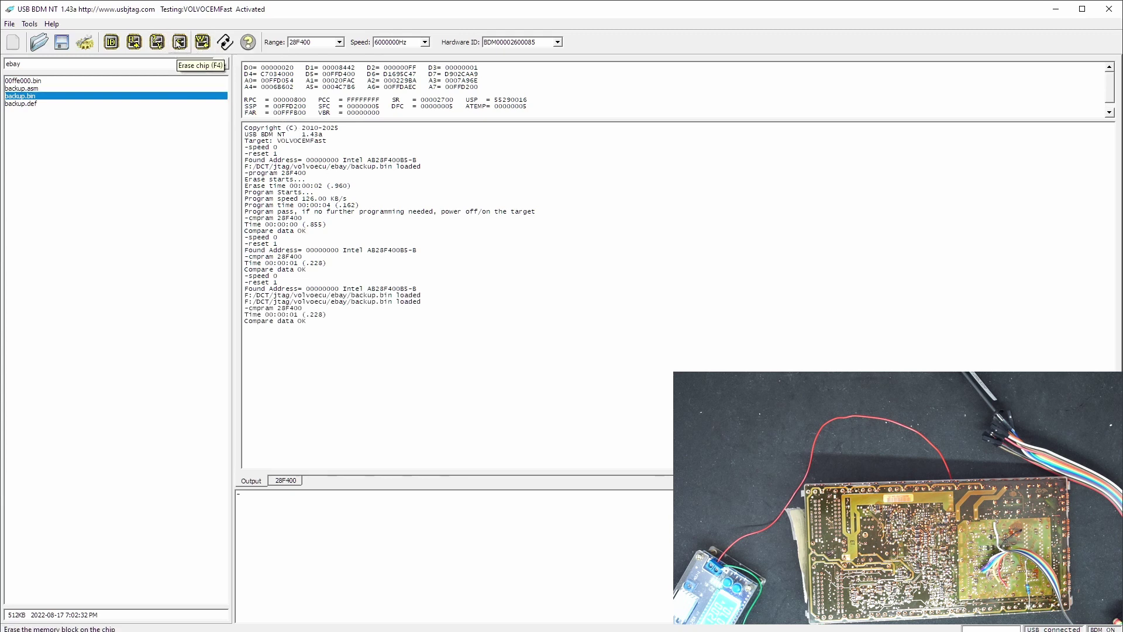
Step: Erase the 28F400, confirm the backup.bin compare fails at address 0, and blank-check it (Flash blanked)
left_click(178, 44)
left_click(520, 337)
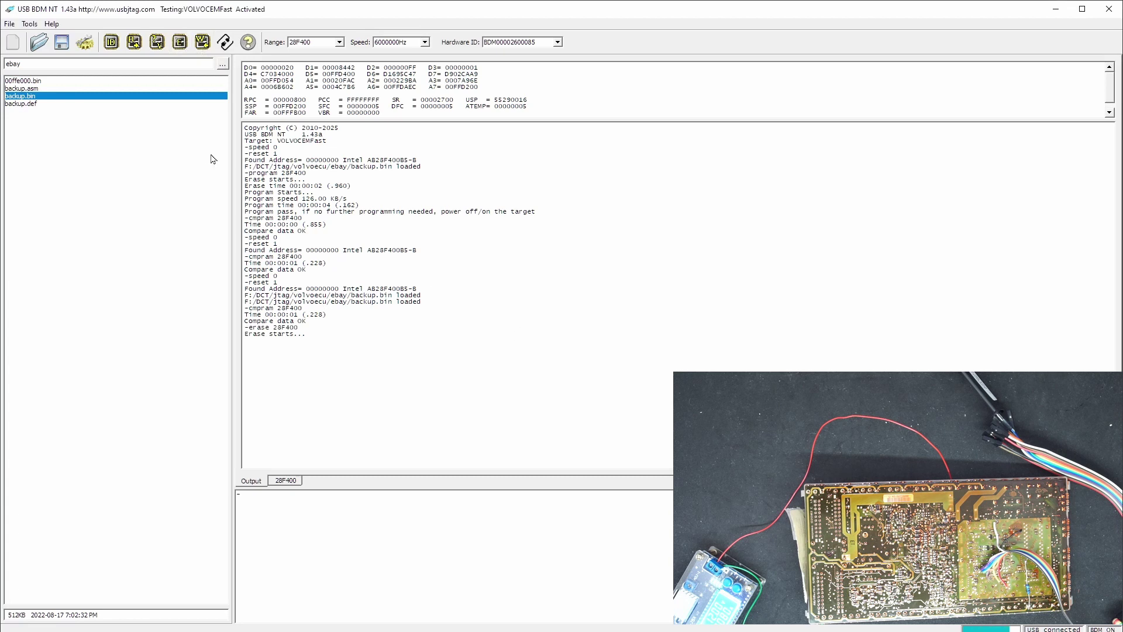
left_click(162, 46)
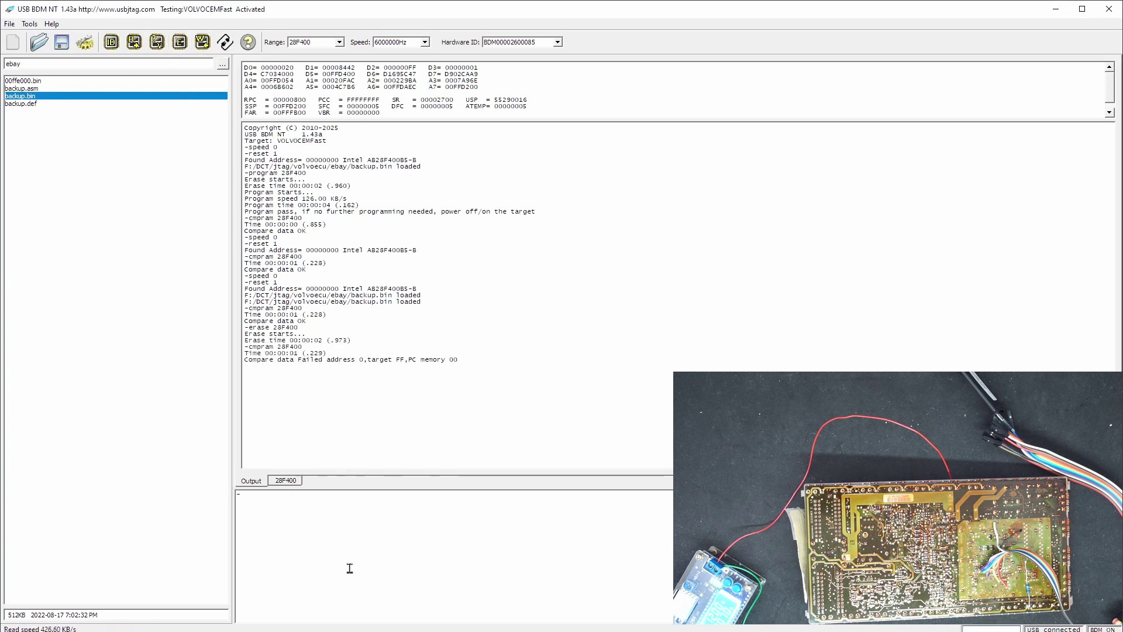
type("b")
type("kchk")
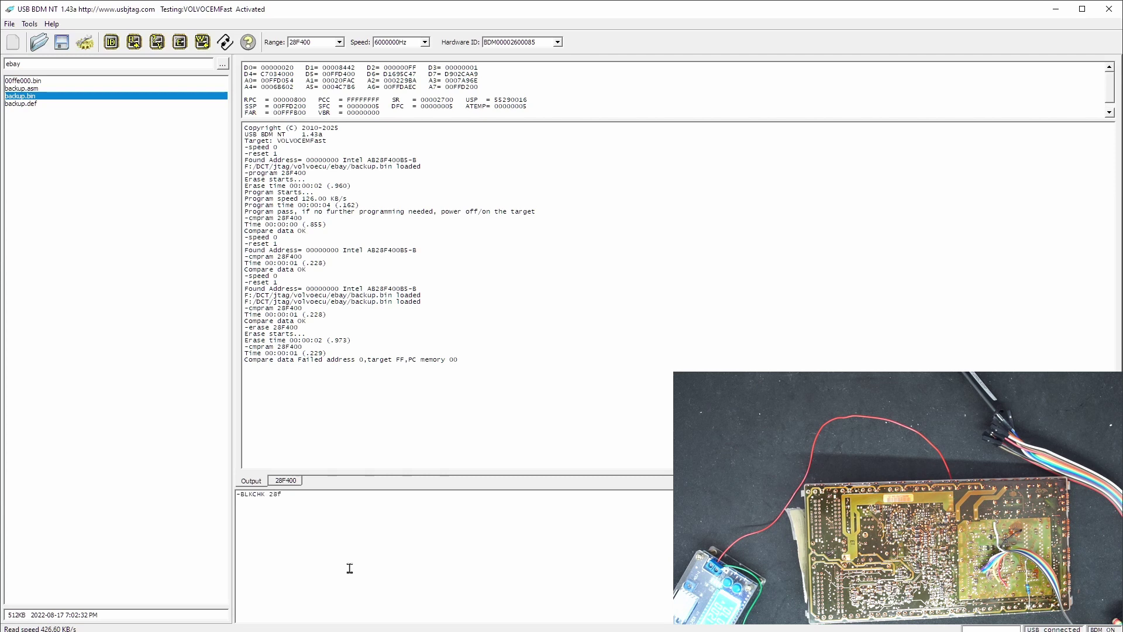
type("F400")
key("Return")
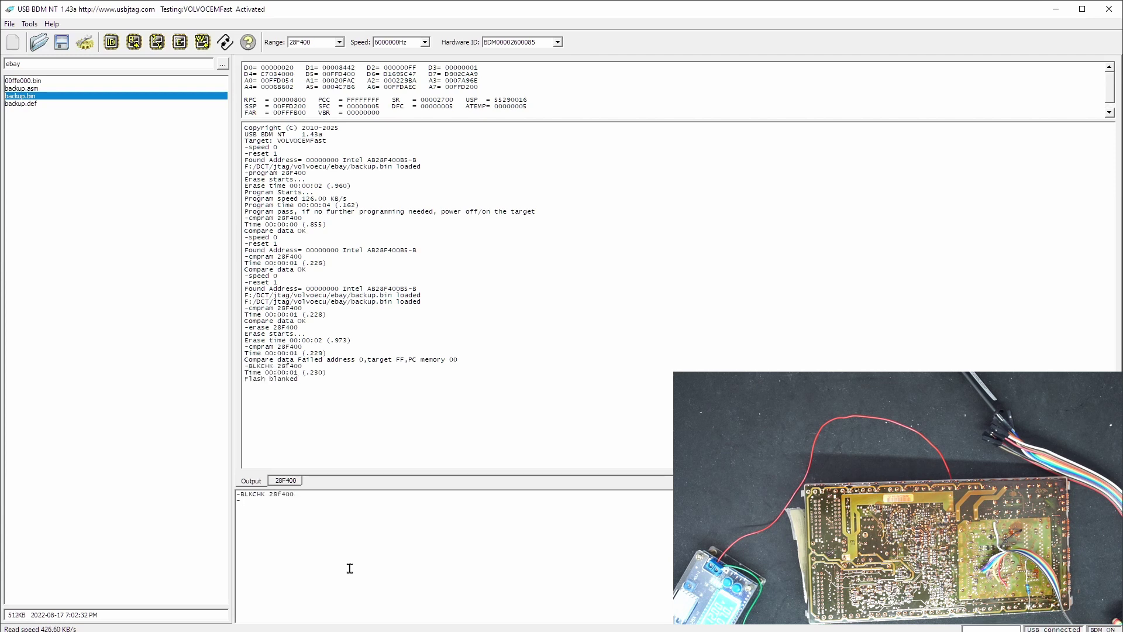
Step: Check the blank 28F400 hex dump, then start writing backup.bin into the flash
left_click(285, 481)
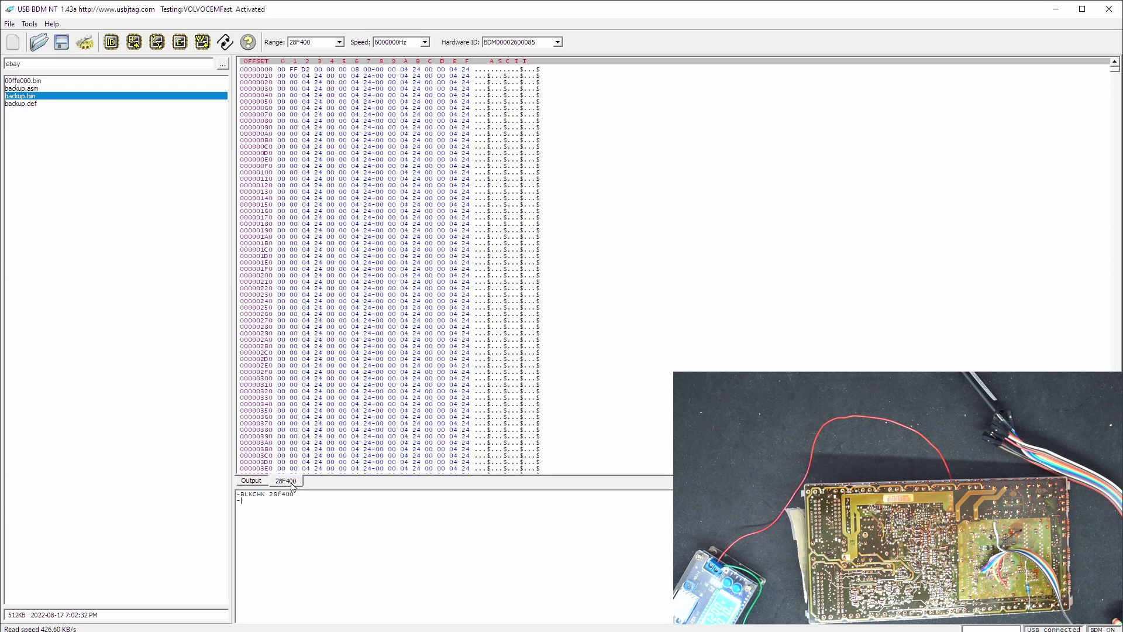
left_click(252, 483)
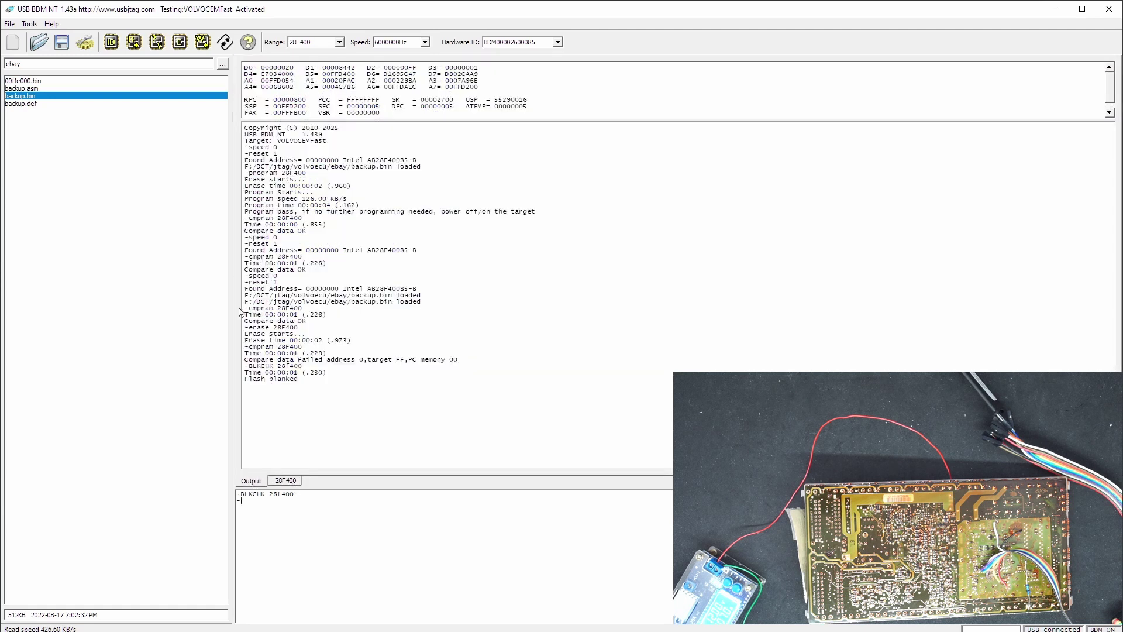
left_click(203, 42)
left_click(535, 331)
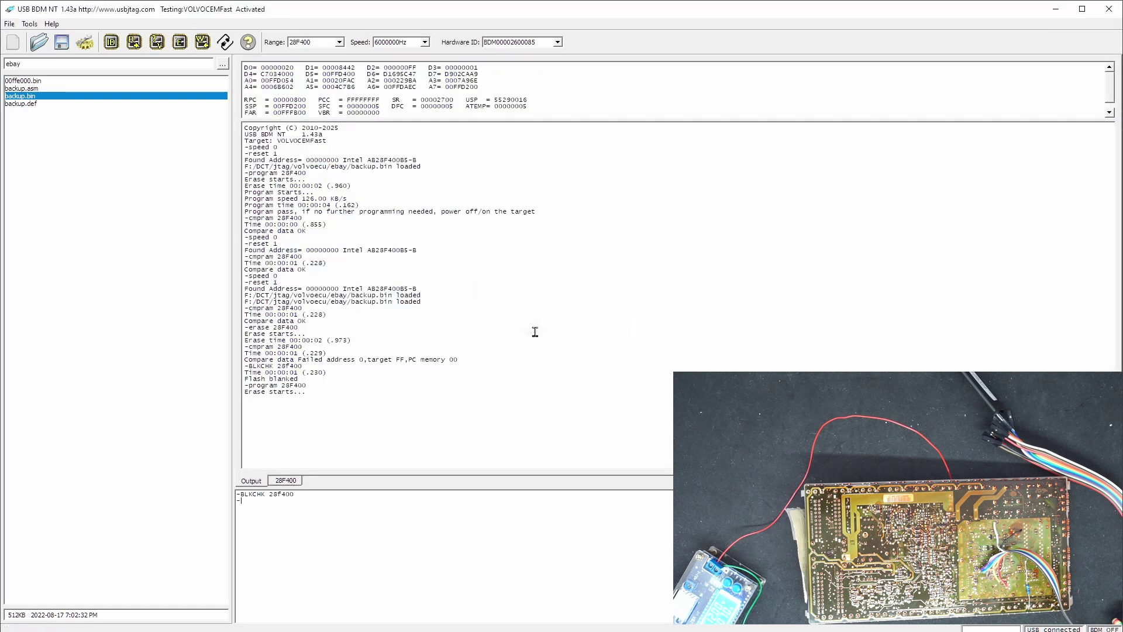